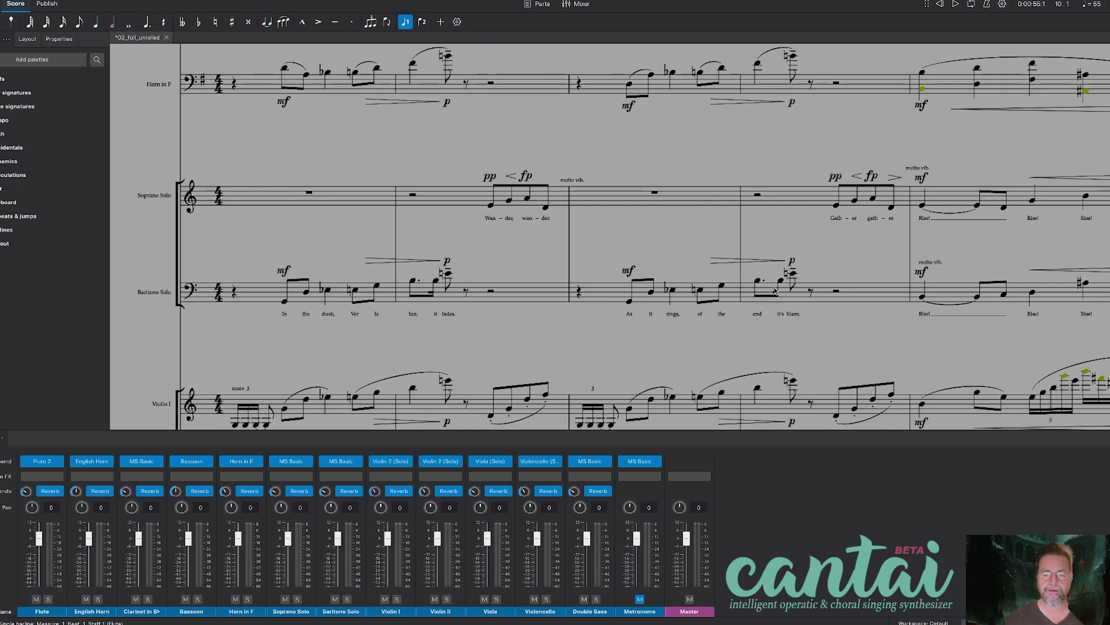
- Scroll across the score, glance at Cantai's render page in Firefox, then return to MuseScore
scroll(610, 243, "right", 10)
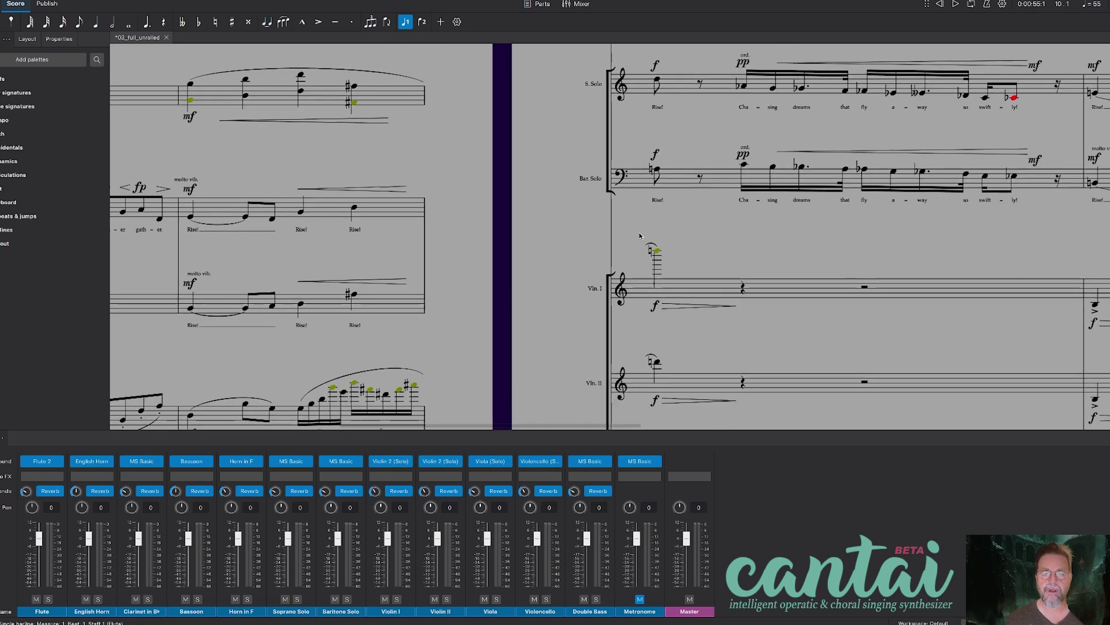
scroll(610, 243, "right", 5)
scroll(521, 289, "up", 3)
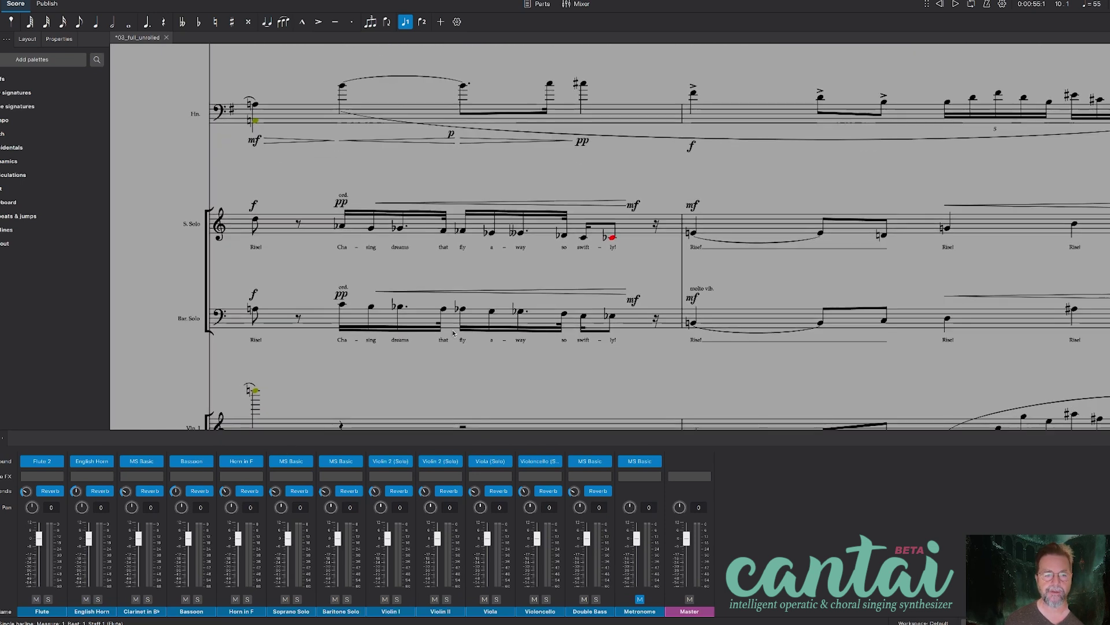
scroll(387, 204, "left", 15)
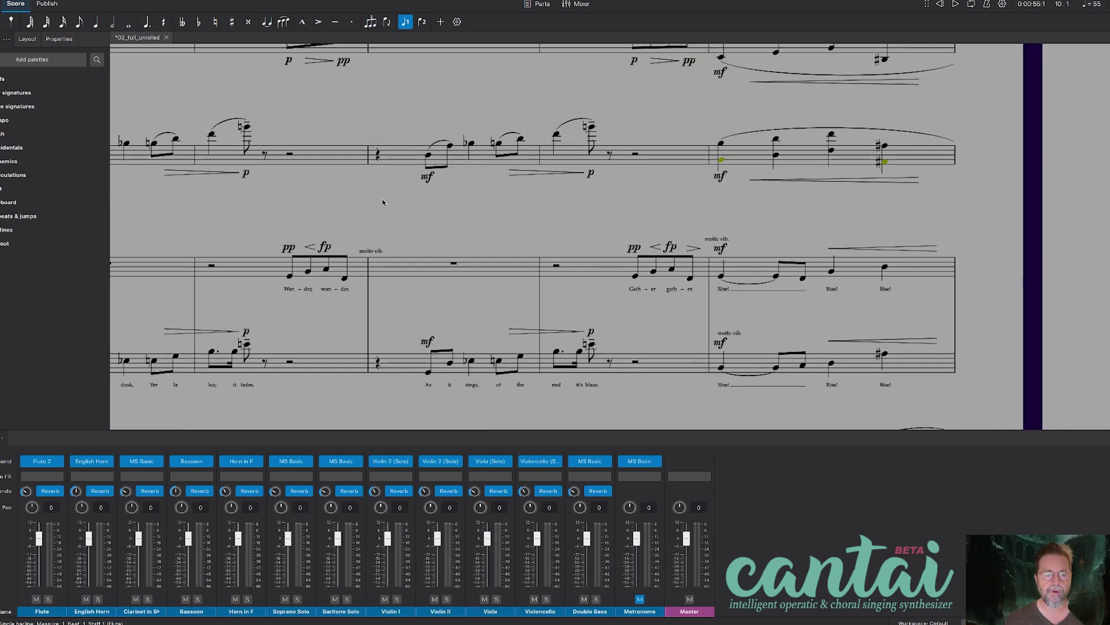
key("super+Tab")
key("super+Tab")
key("super+Tab")
key("super+Tab")
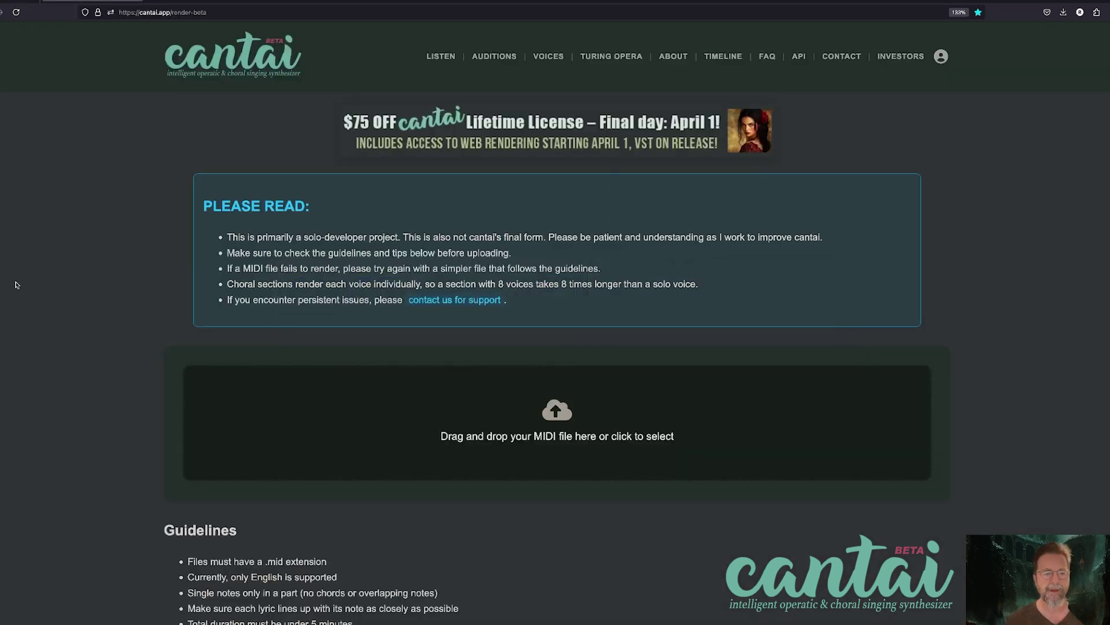
key("super+Tab")
- Open MuseScore's Export dialog and set the format to MIDI file
scroll(367, 283, "down", 3)
scroll(367, 283, "right", 3)
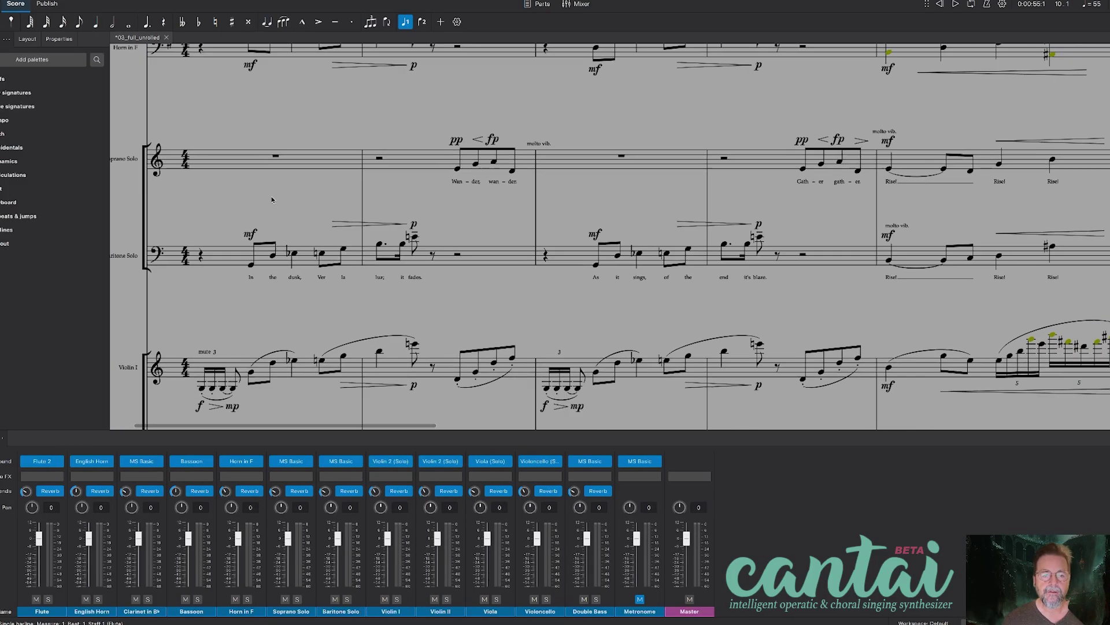
scroll(285, 217, "up", 1)
scroll(285, 217, "left", 2)
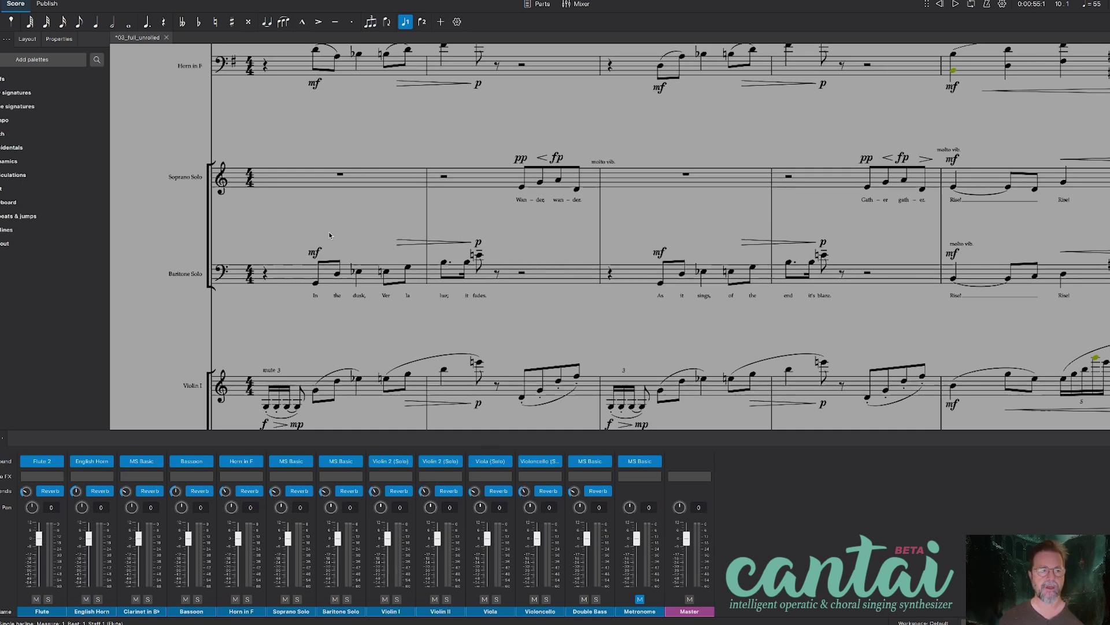
right_click(58, 12)
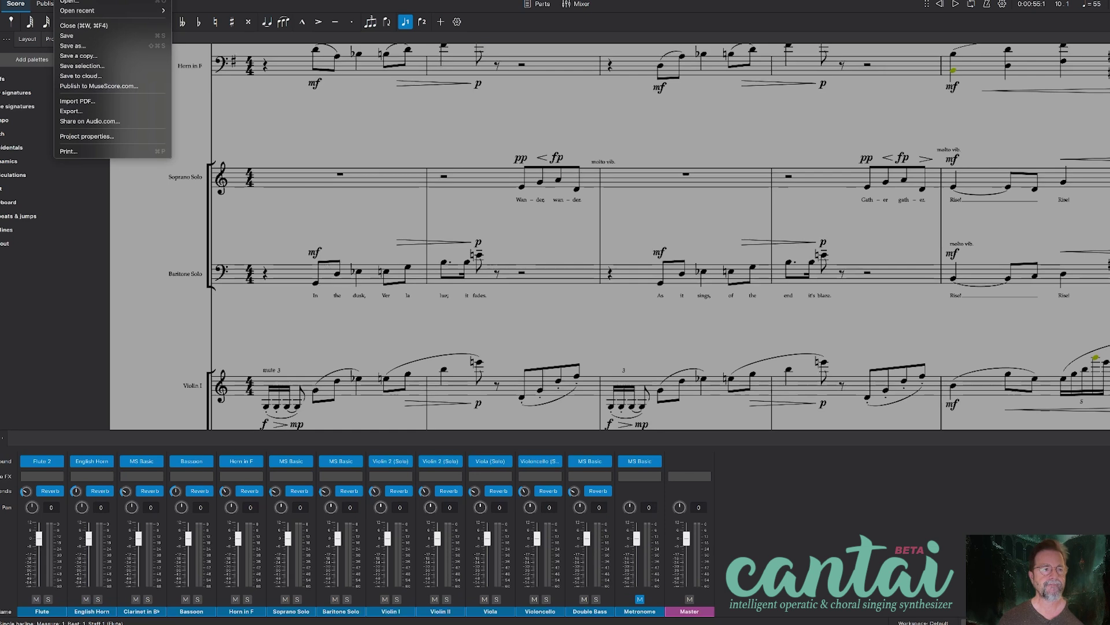
left_click(78, 113)
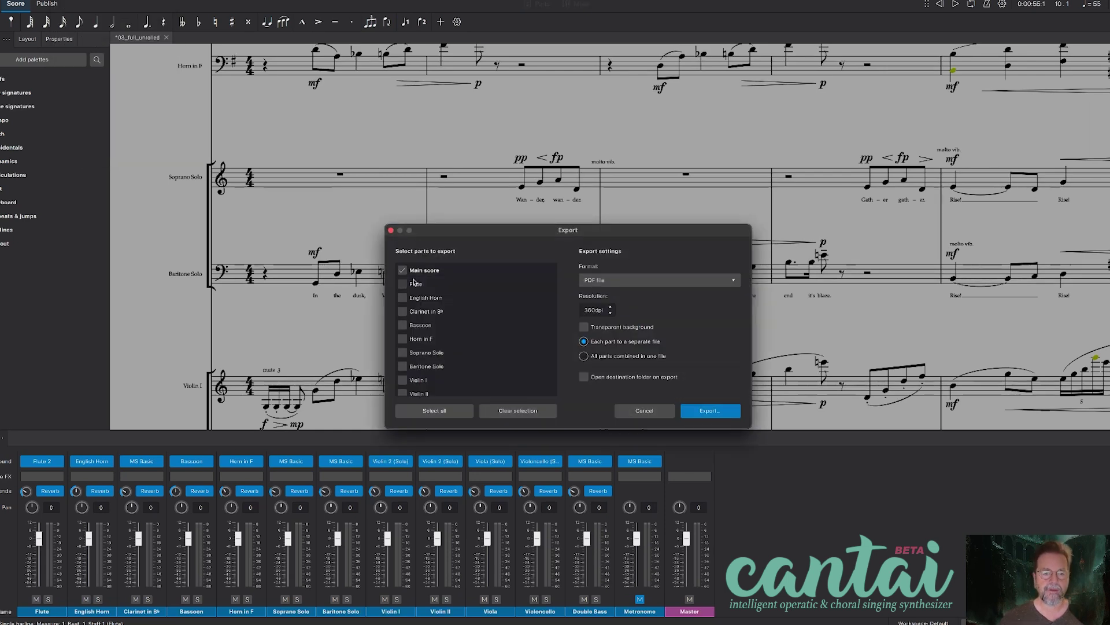
left_click(608, 284)
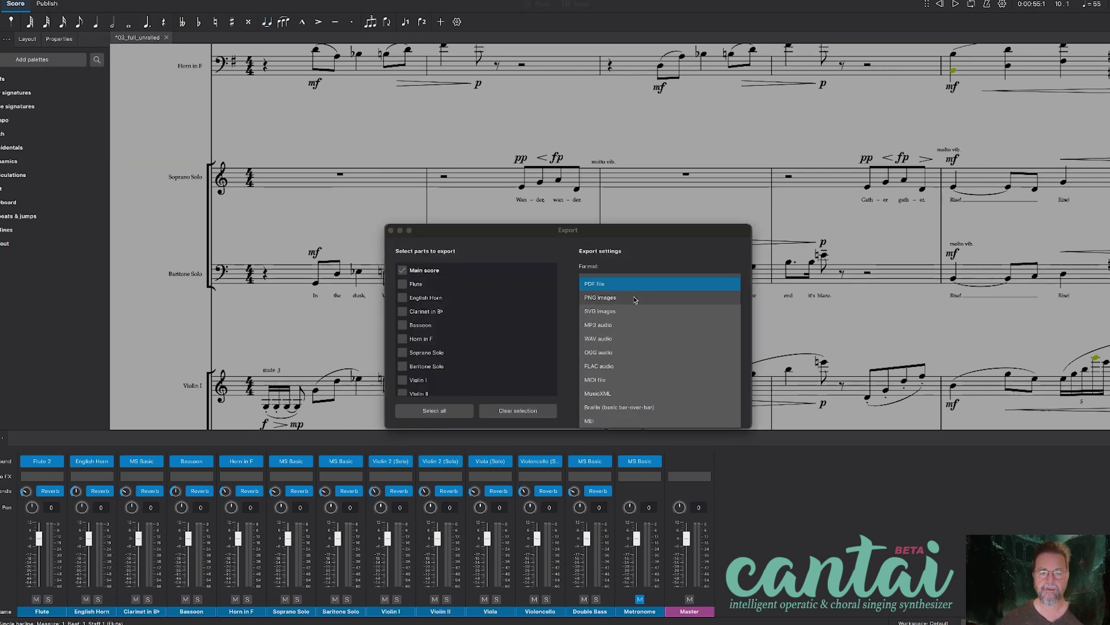
left_click(613, 380)
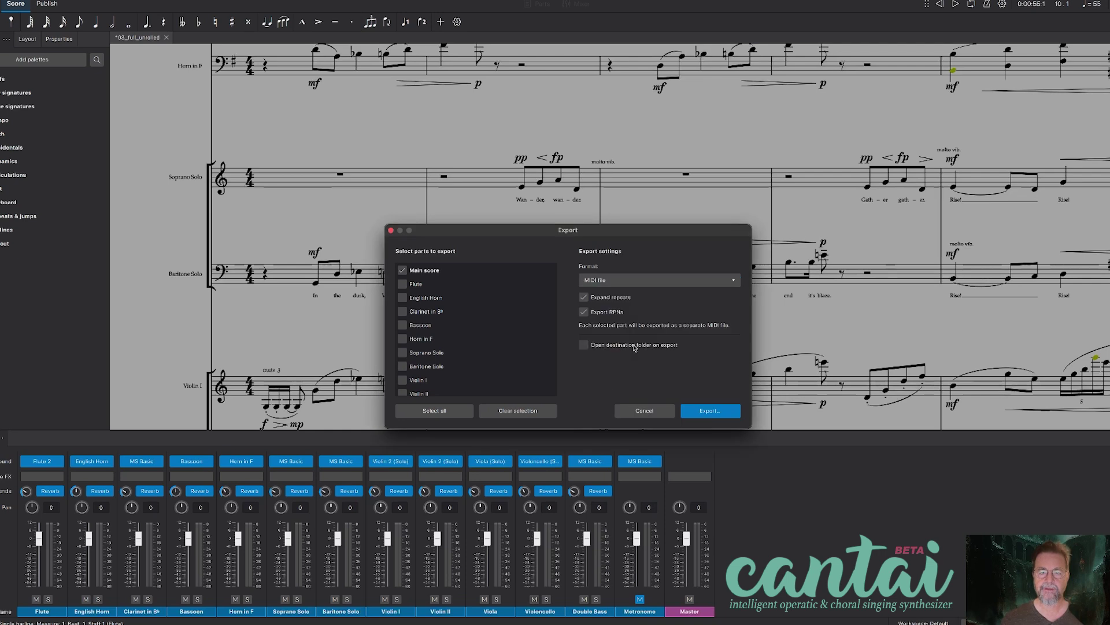
- Save 03_full_unrolled.mid into the 03_full mid folder, replacing the older copy
left_click(704, 405)
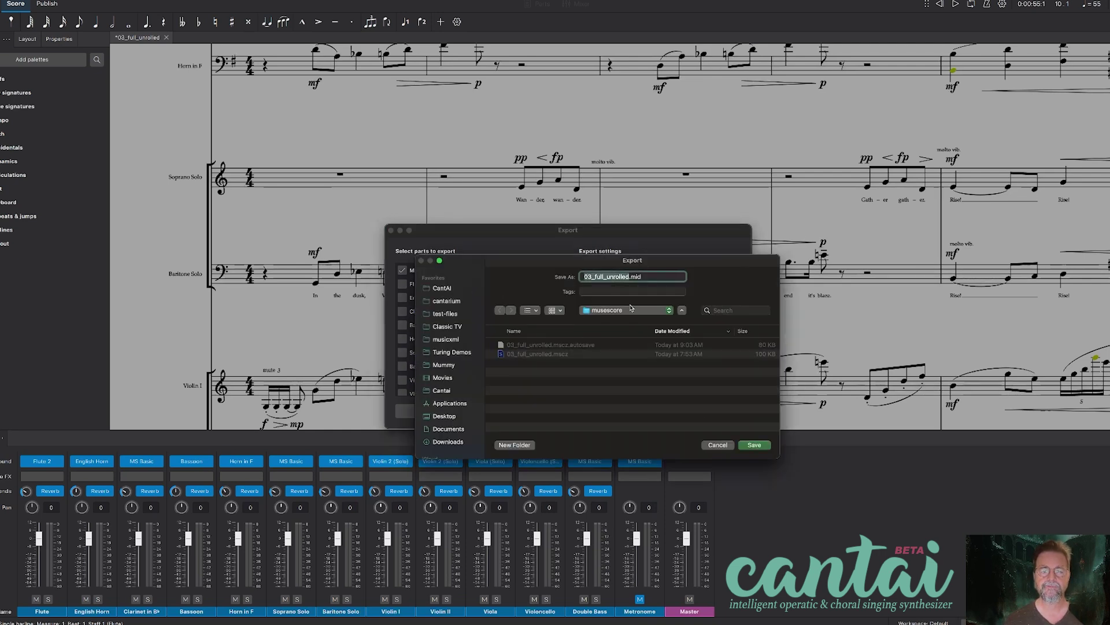
left_click(622, 312)
left_click(604, 319)
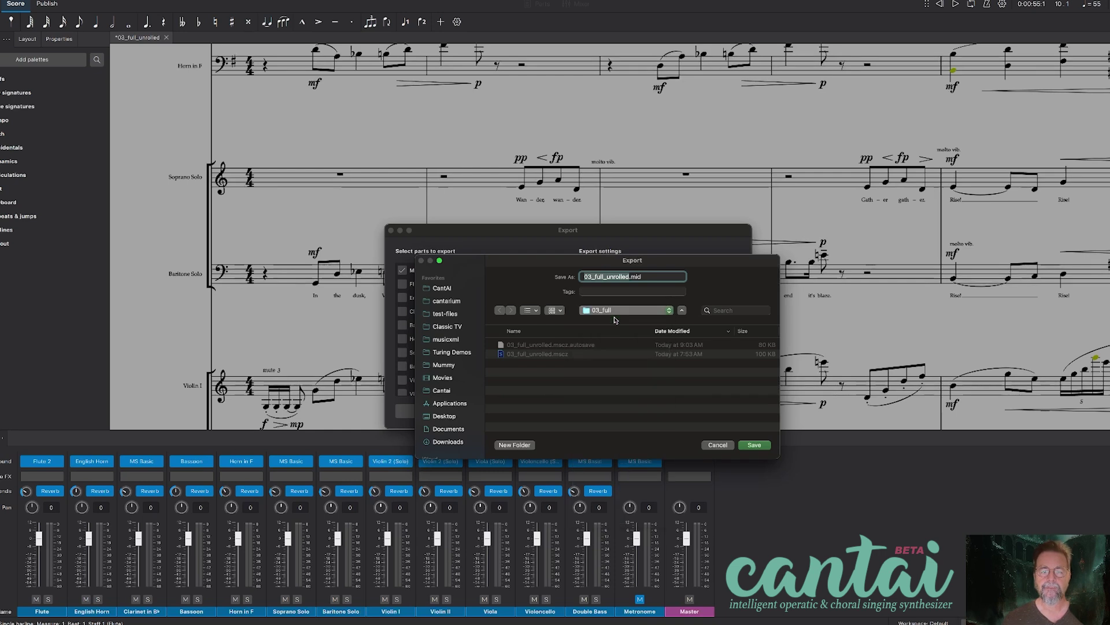
double_click(511, 364)
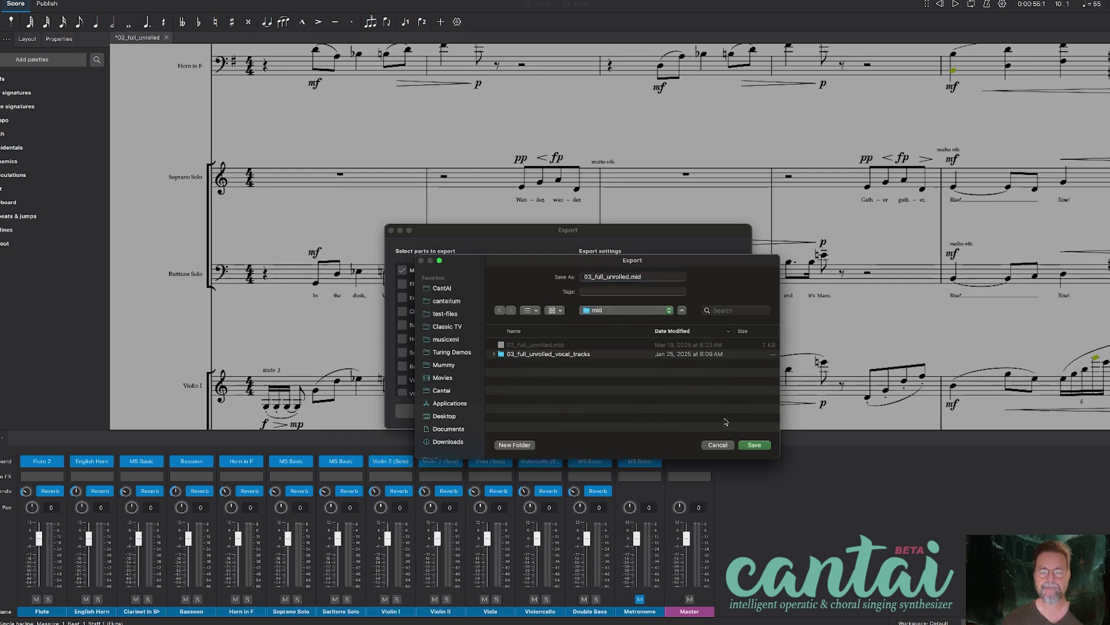
left_click(756, 446)
left_click(628, 402)
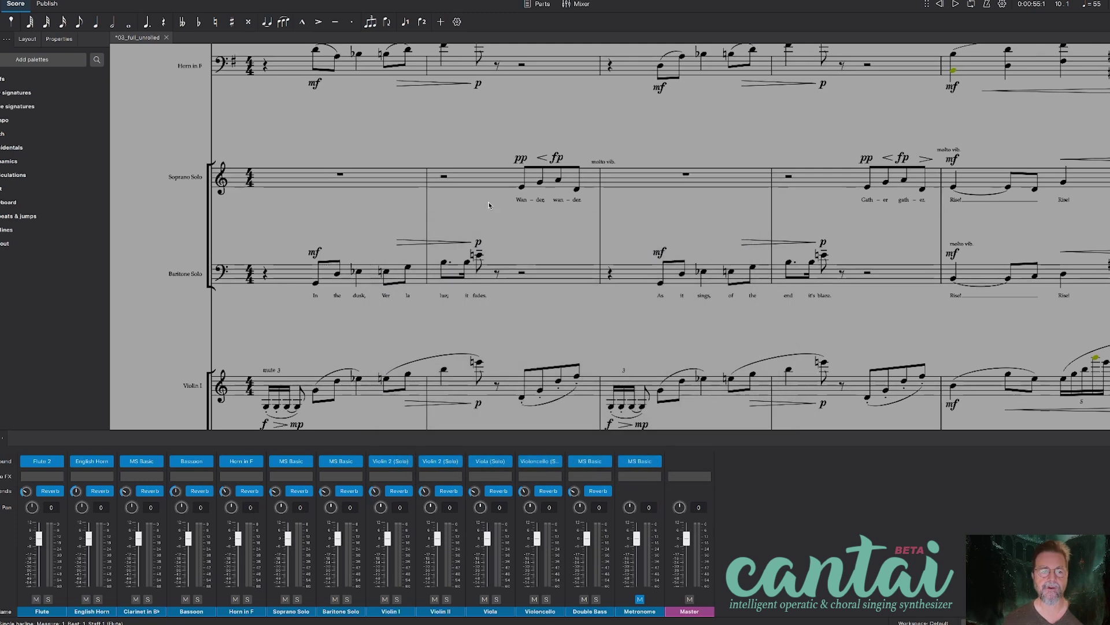
- Set the score's export format to WAV audio
left_click(65, 2)
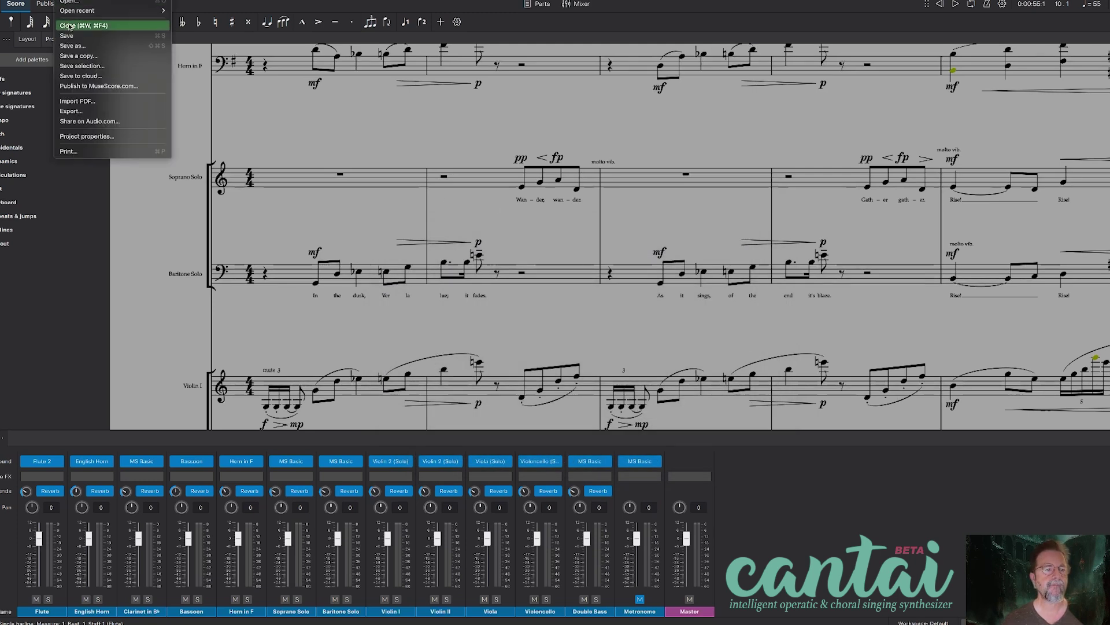
left_click(91, 118)
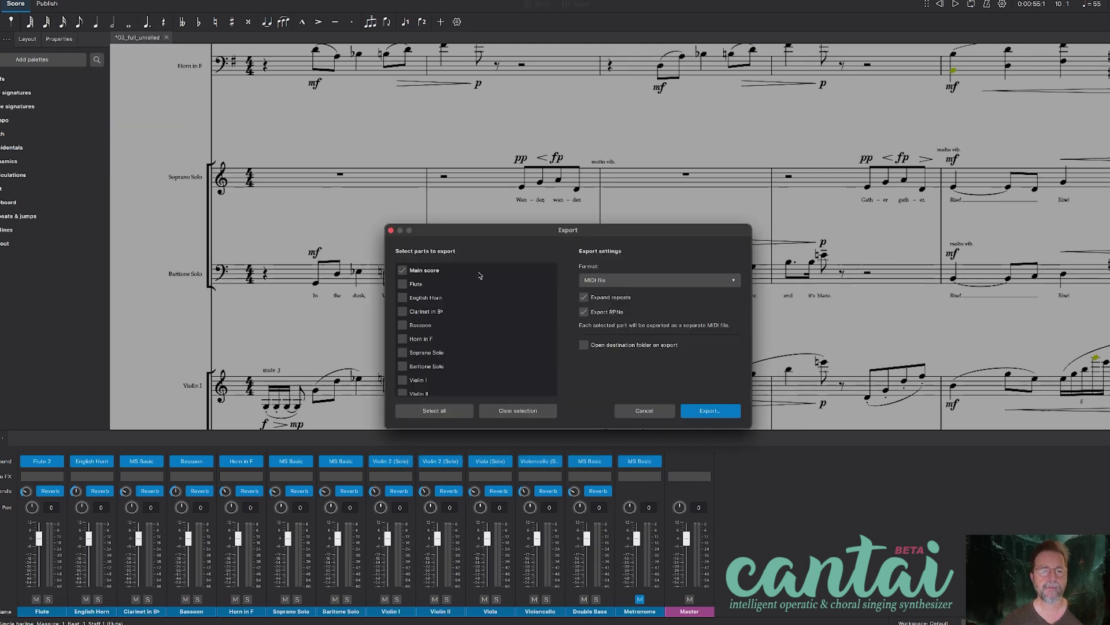
left_click(617, 283)
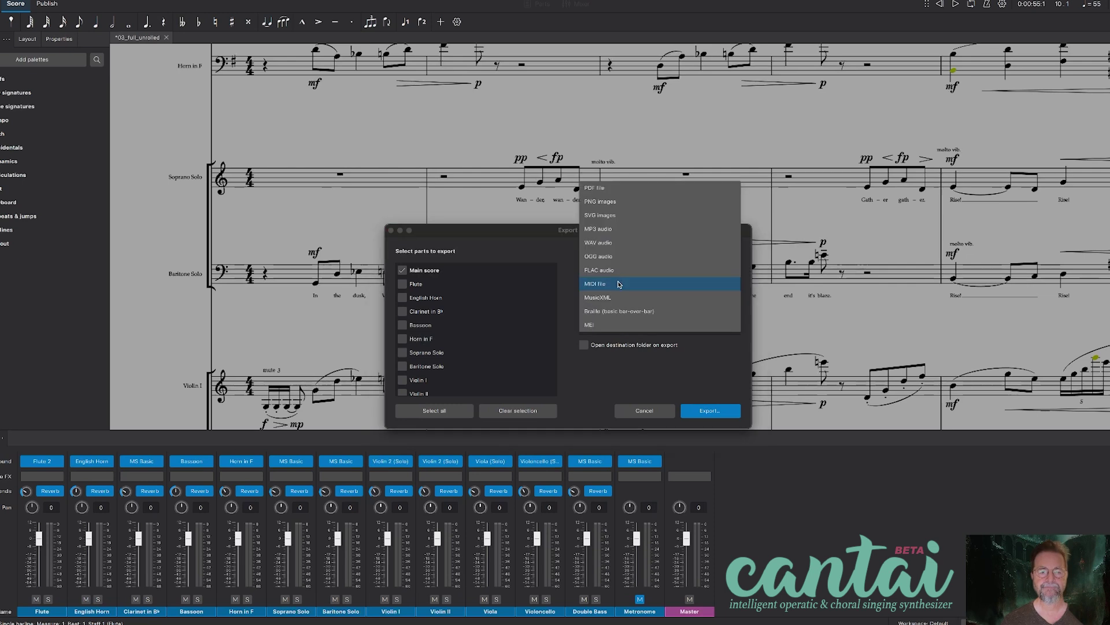
left_click(623, 243)
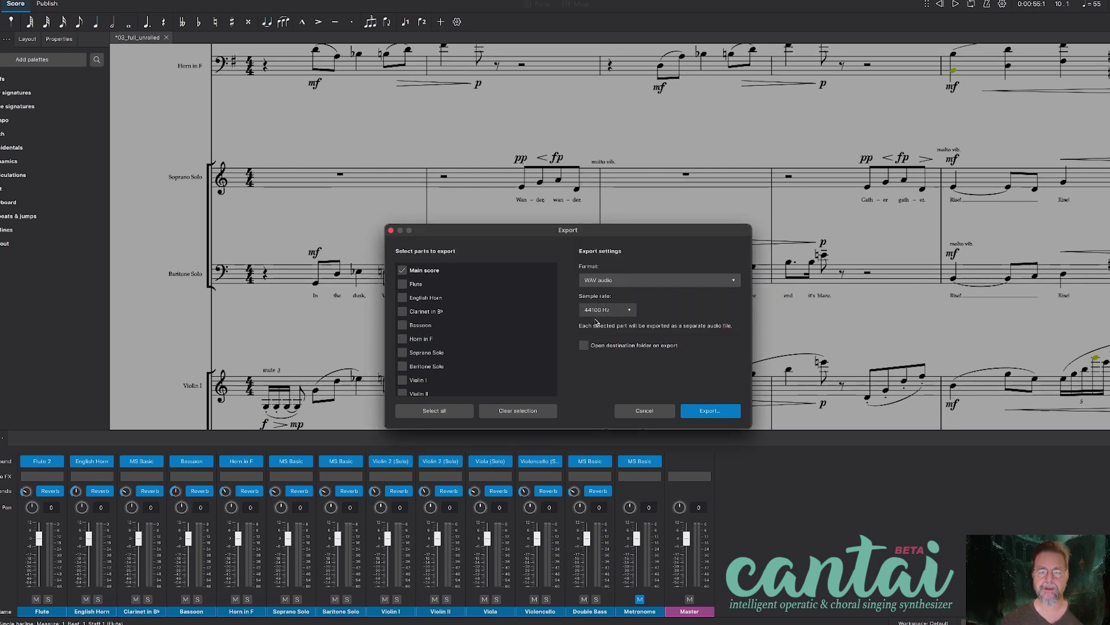
- Save the WAV export as 03_full_unrolled into the 03_full wav folder
left_click(710, 410)
left_click(609, 311)
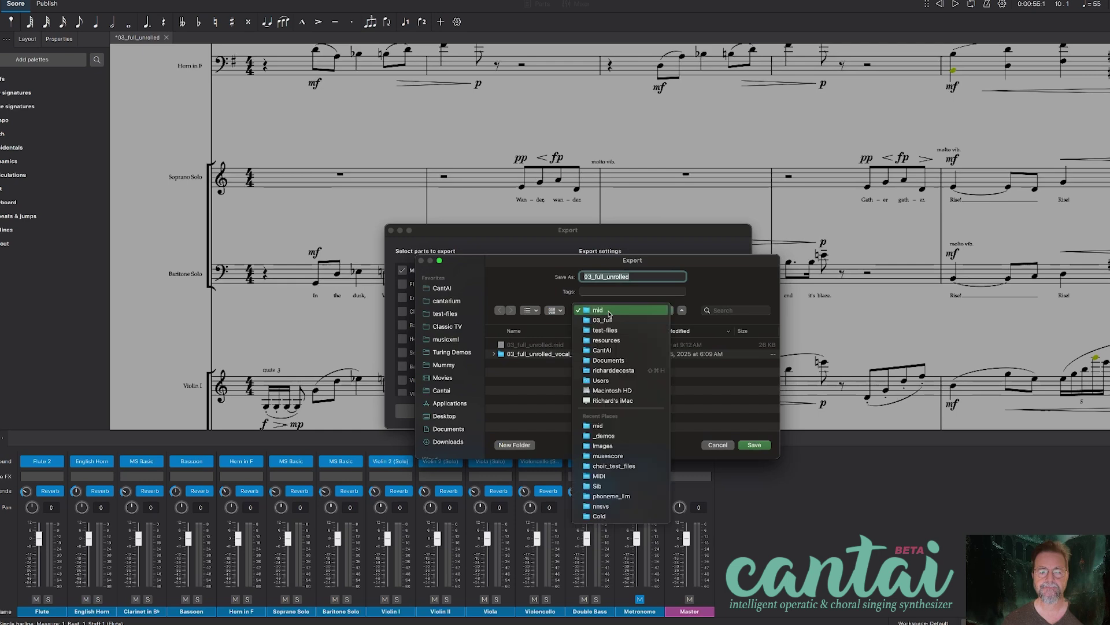
left_click(613, 324)
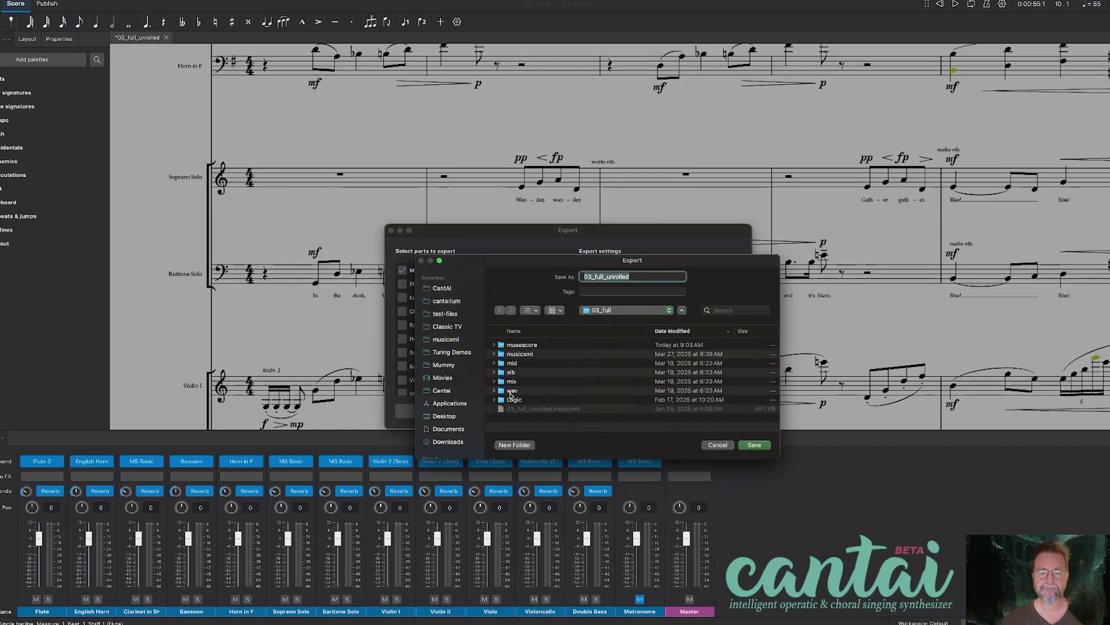
double_click(511, 391)
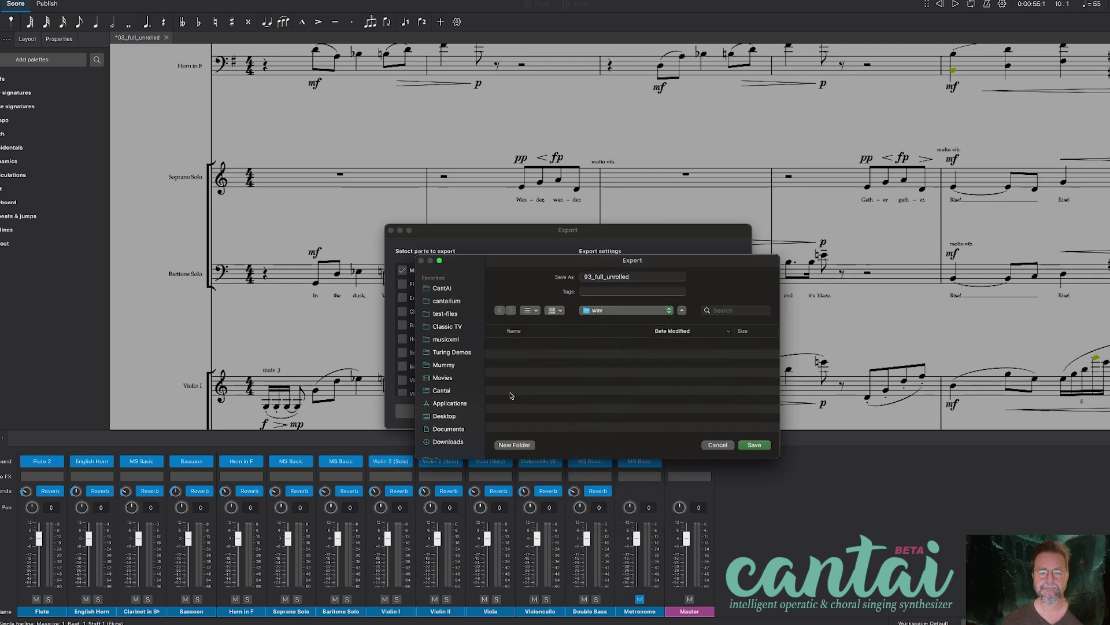
left_click(754, 445)
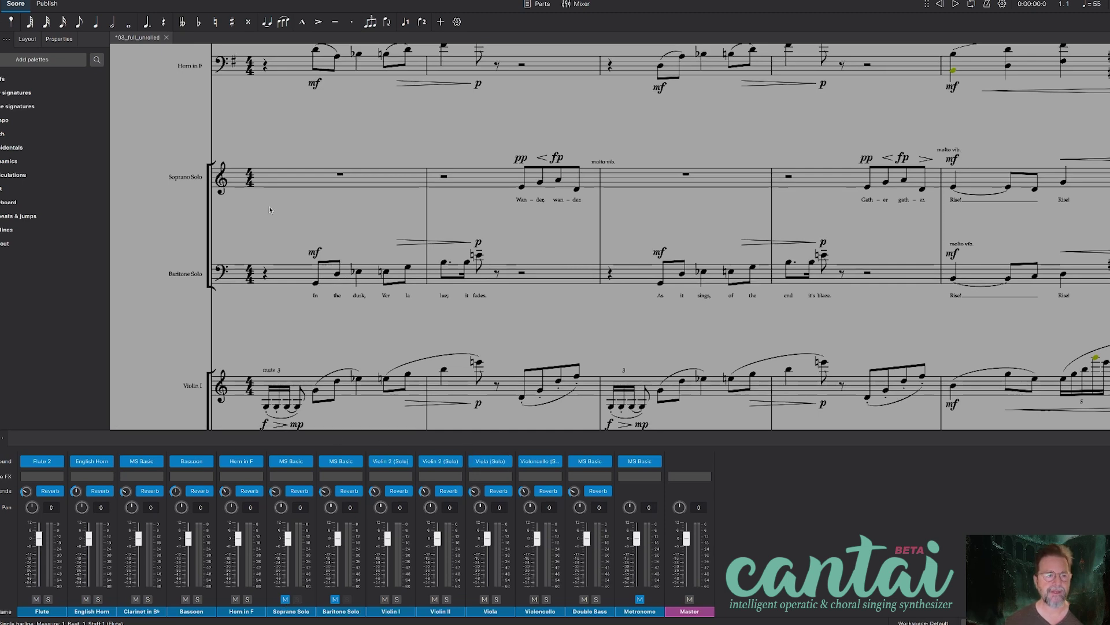
- Re-export the WAV audio over 03_full_unrolled.wav, replacing the existing file
left_click(65, 1)
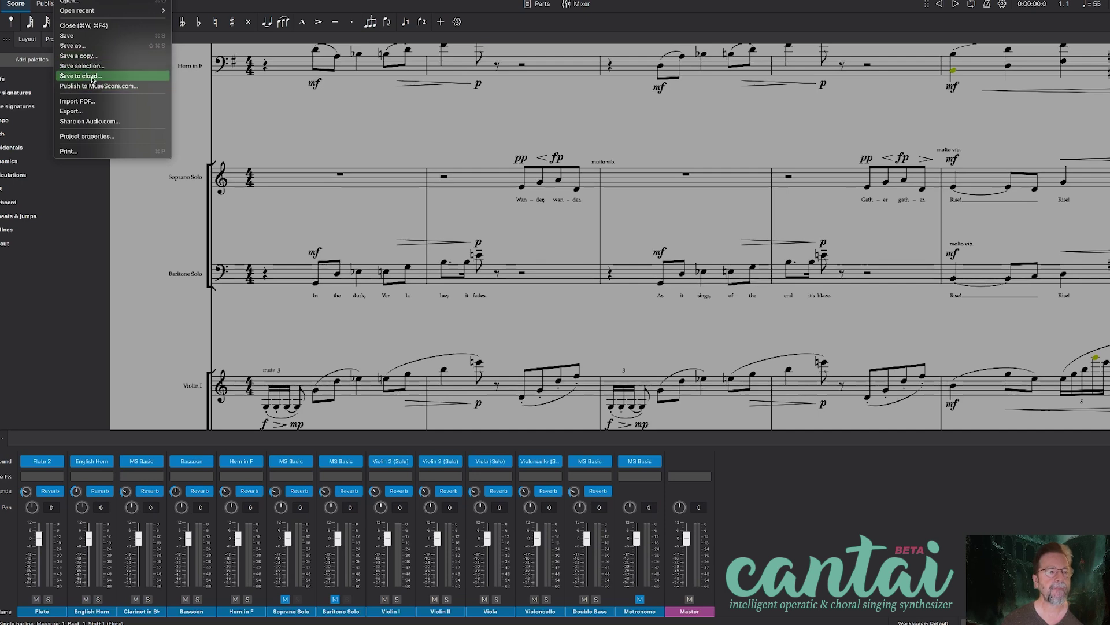
left_click(71, 111)
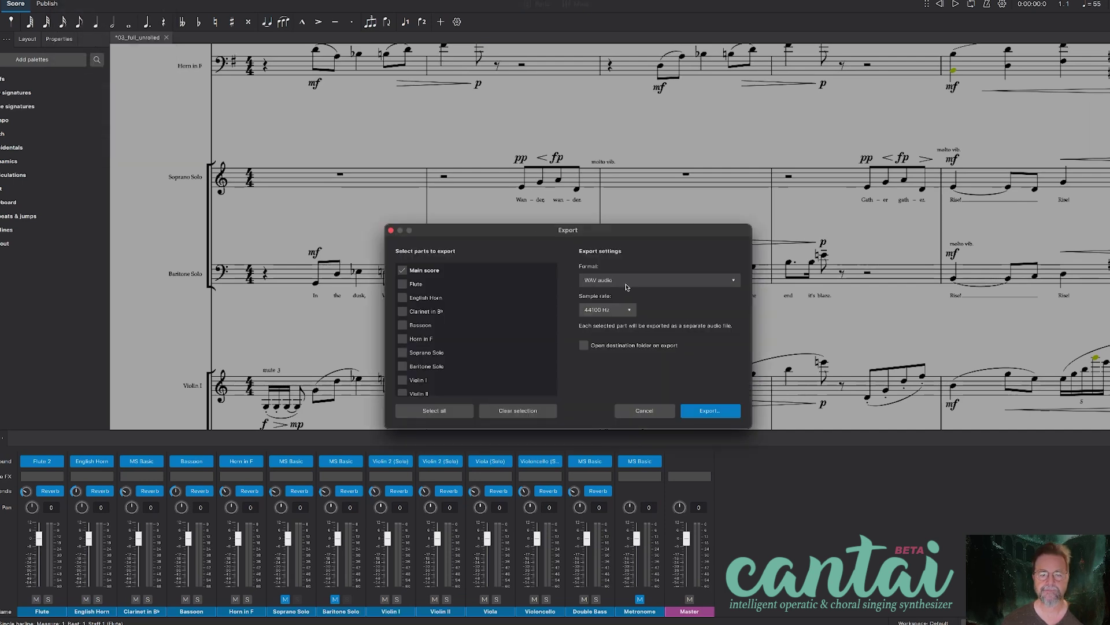
left_click(709, 411)
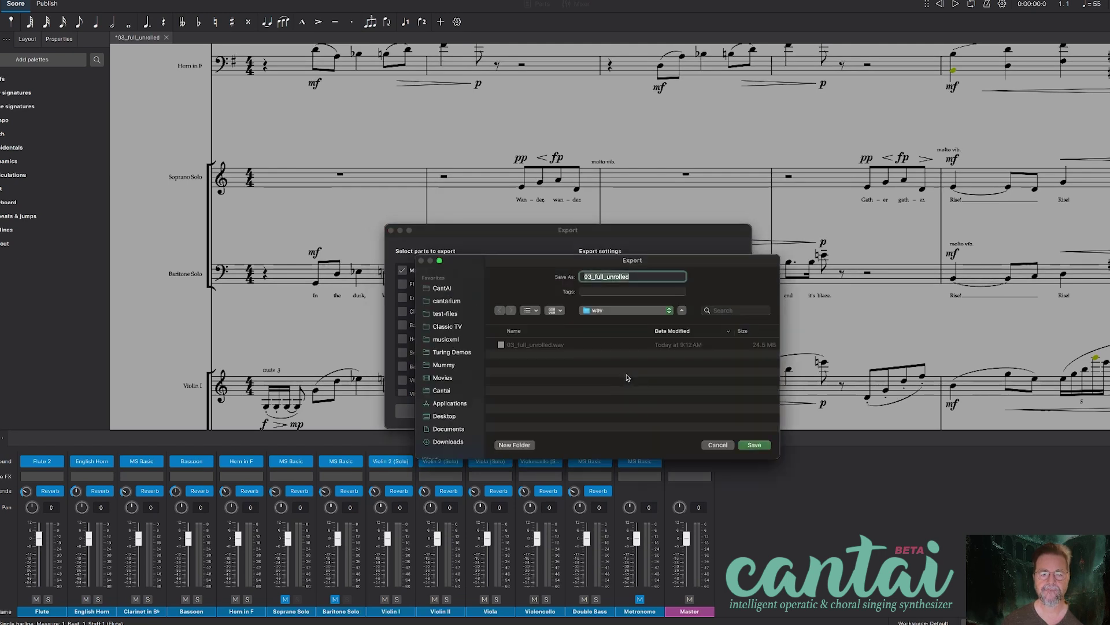
left_click(754, 445)
left_click(630, 405)
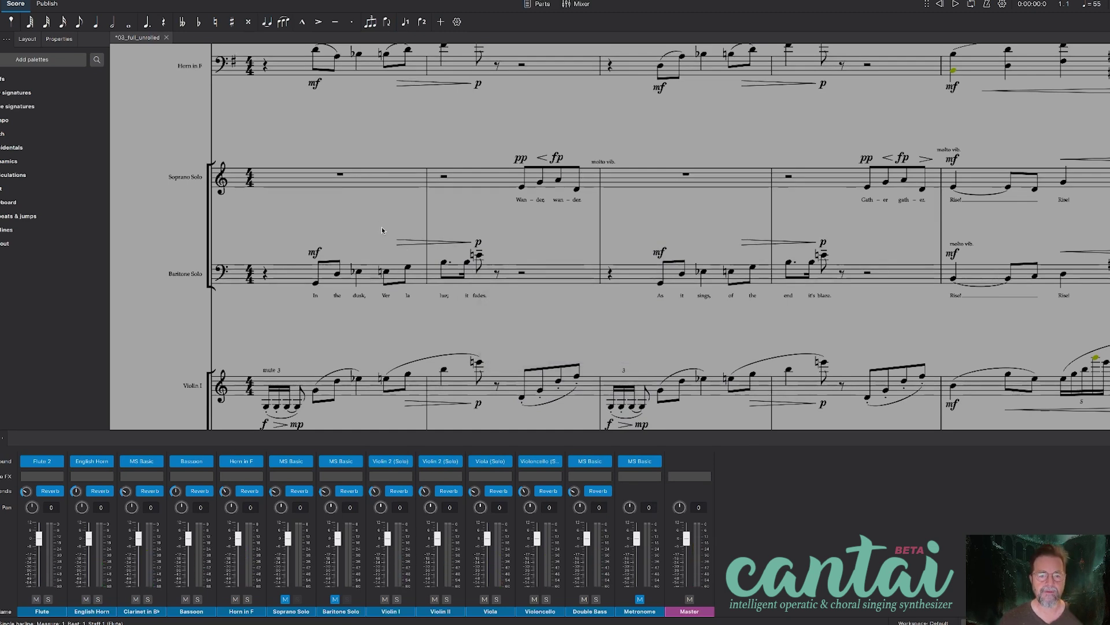
- Play the first few bars of the score to check, then stop
key("space")
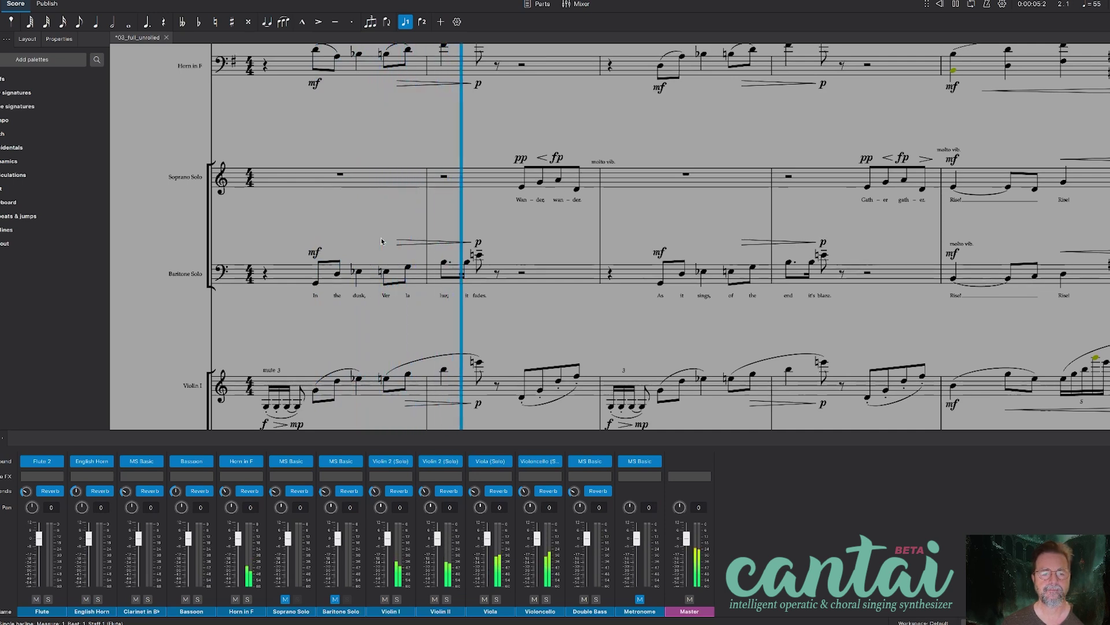
key("space")
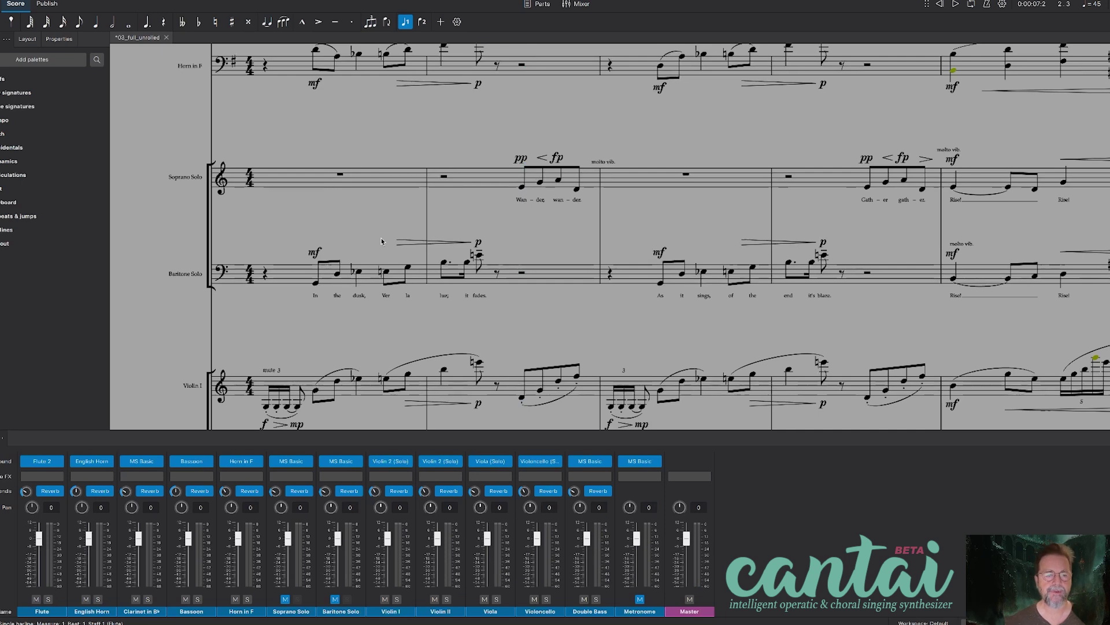
key("super+Tab")
key("super+Tab")
key("super+Tab")
key("super+Tab")
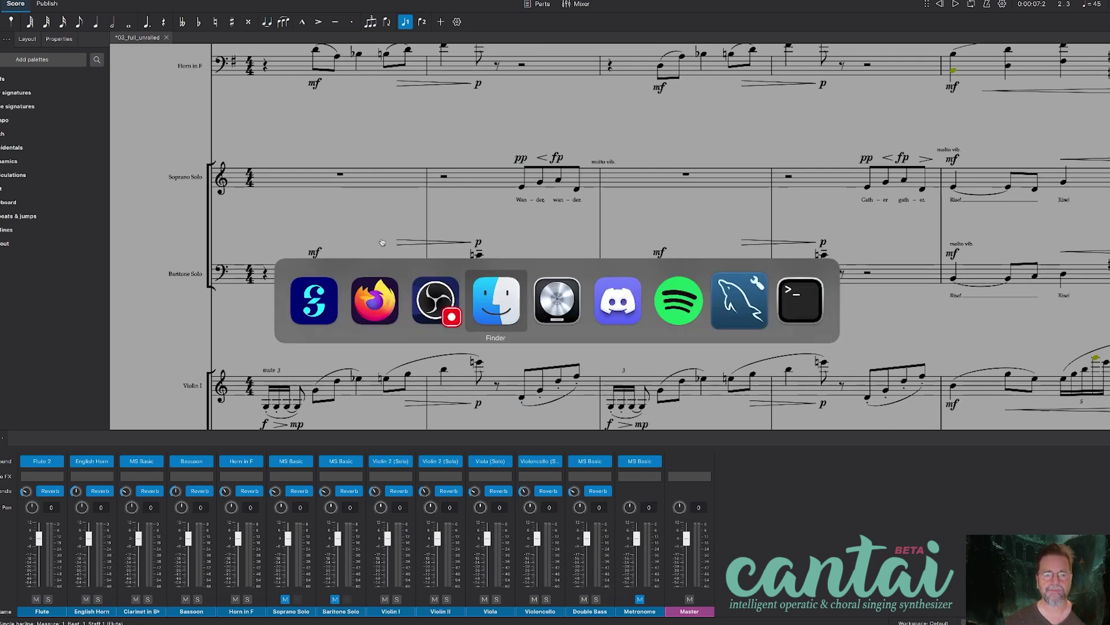
- Open 03_full_unrolled.mid from the 03_full mid folder as a Logic project
key("super+o")
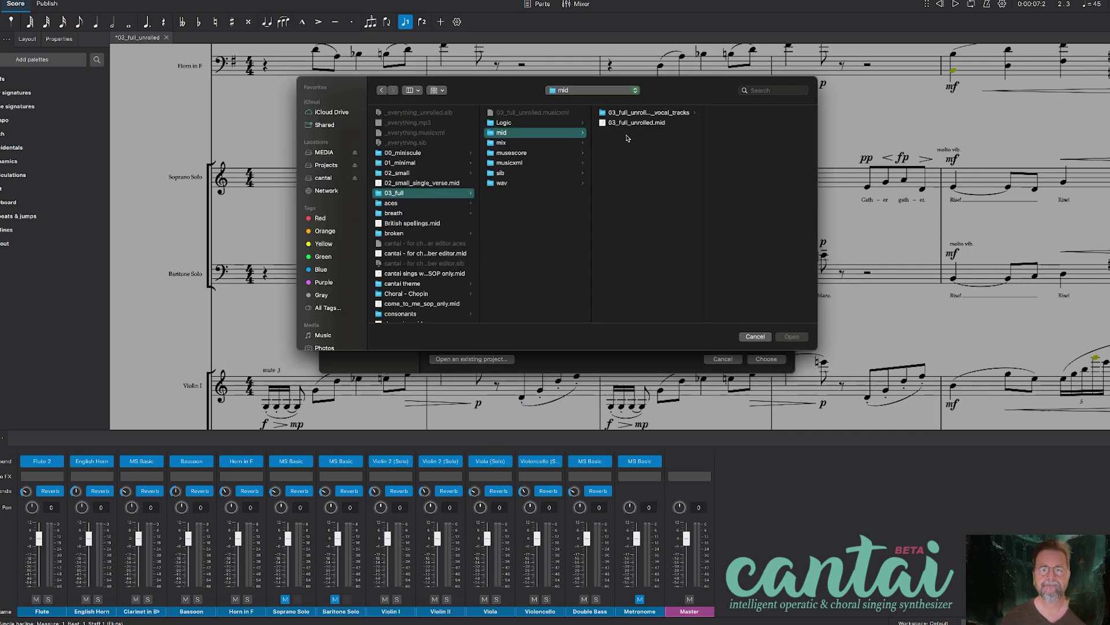
left_click(619, 123)
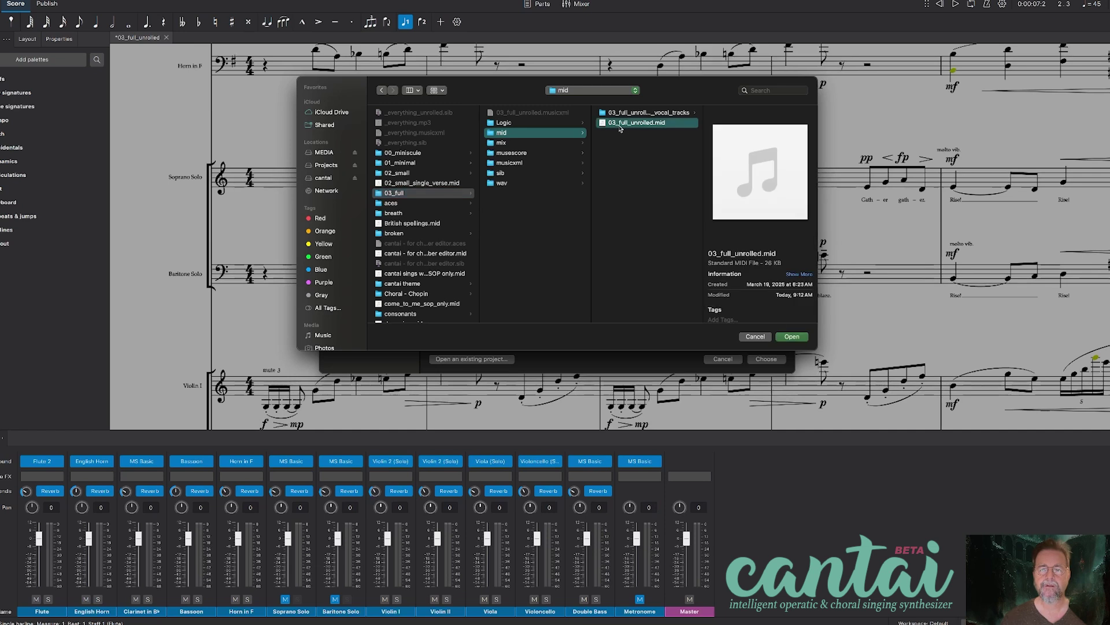
left_click(792, 339)
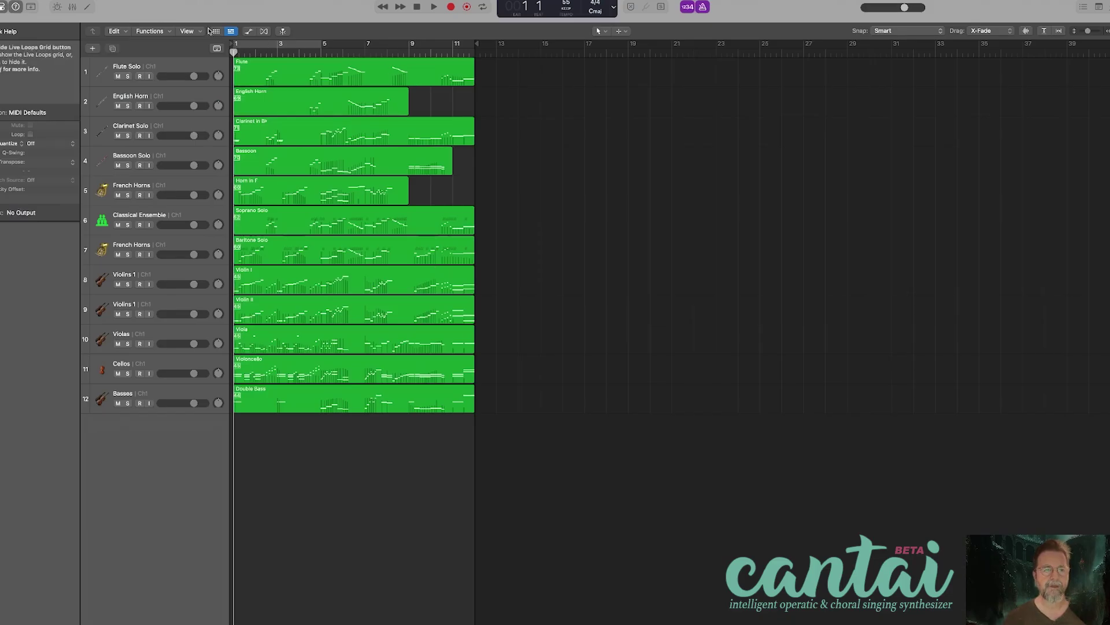
- Show the global tracks and mute all the instrument regions
left_click(216, 49)
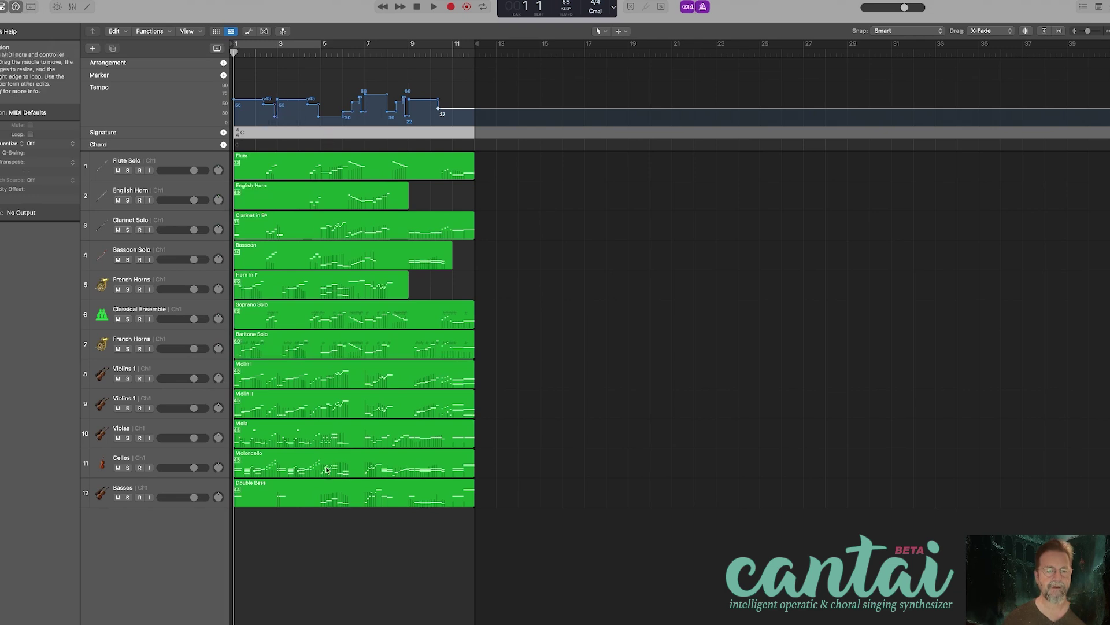
left_click_drag(518, 172, 318, 584)
key("ctrl+m")
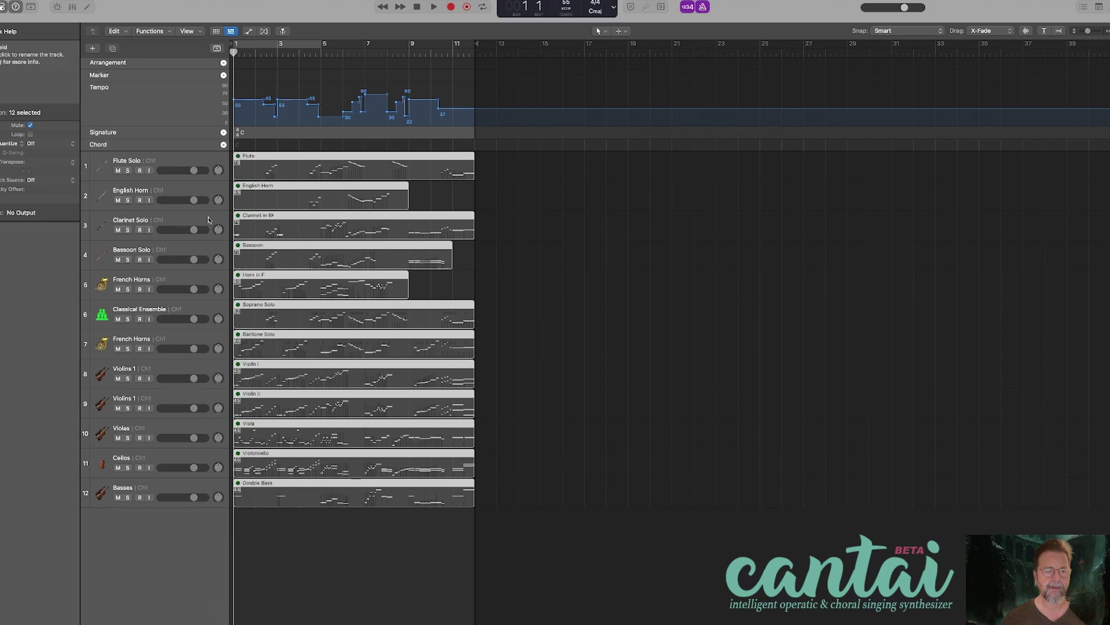
- Group Flute Solo through Basses into a summing track stack named 'MIDI'
left_click(158, 163)
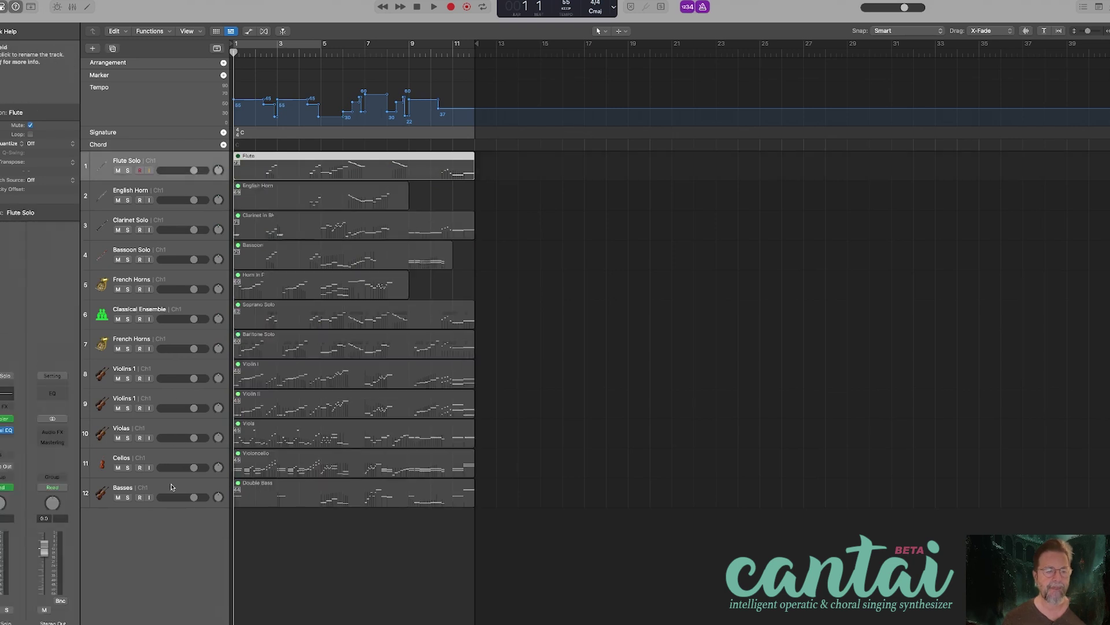
left_click(171, 487, "shift")
right_click(172, 487)
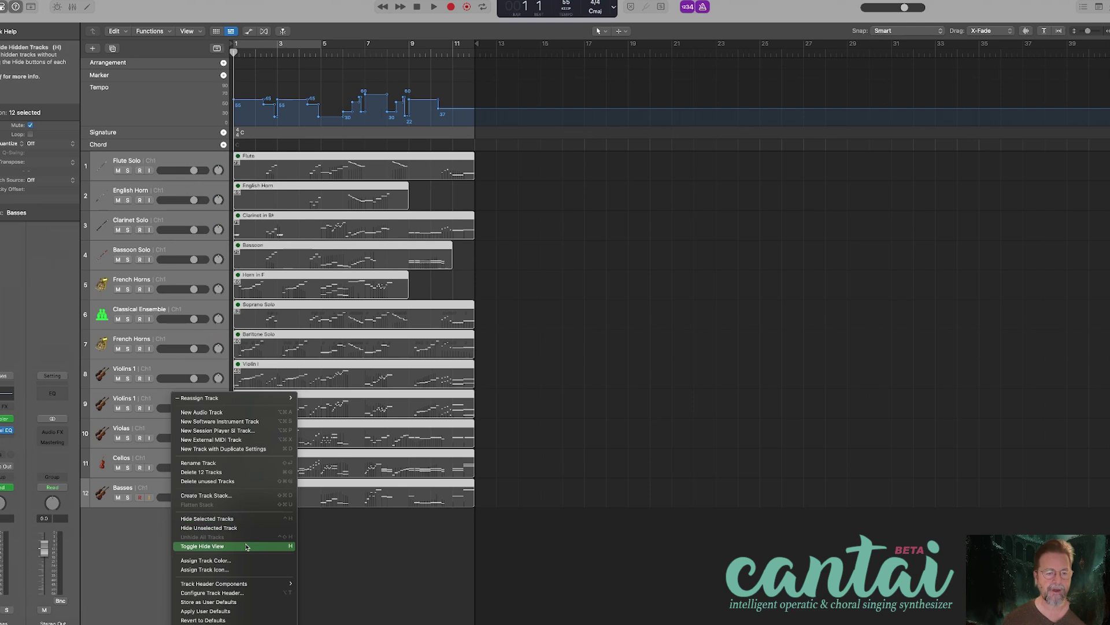
left_click(237, 496)
left_click(632, 349)
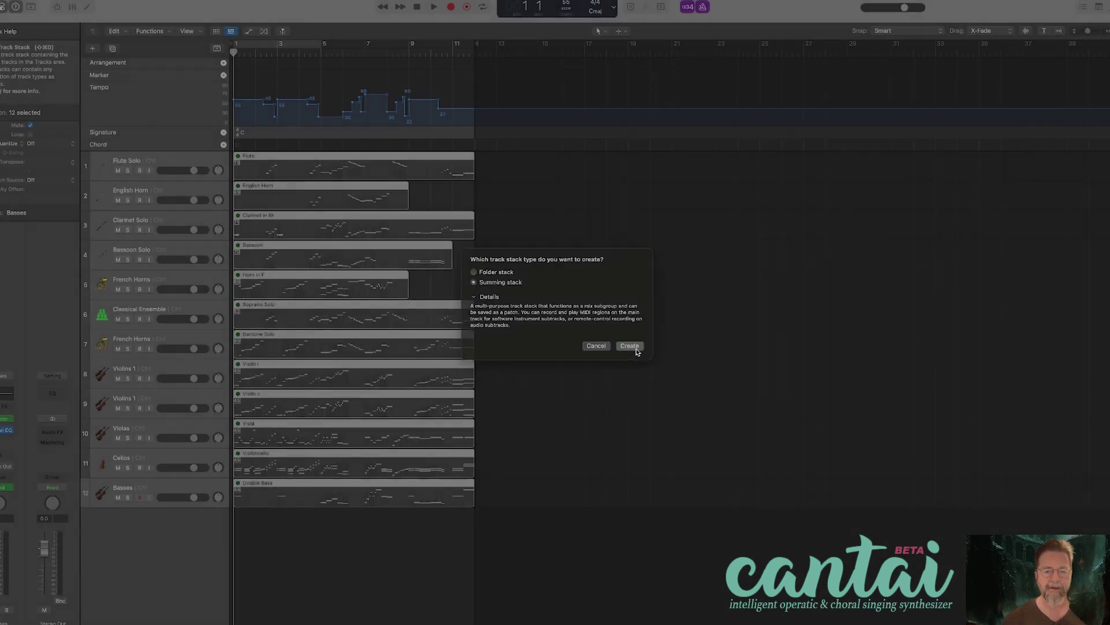
double_click(134, 160)
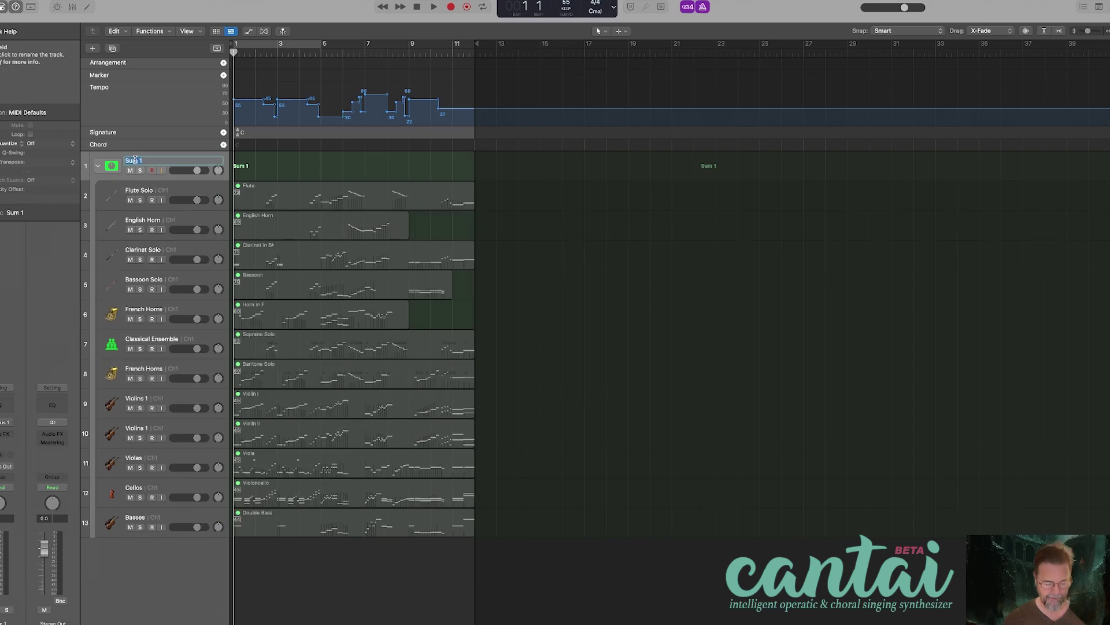
type("MIDI")
key("Return")
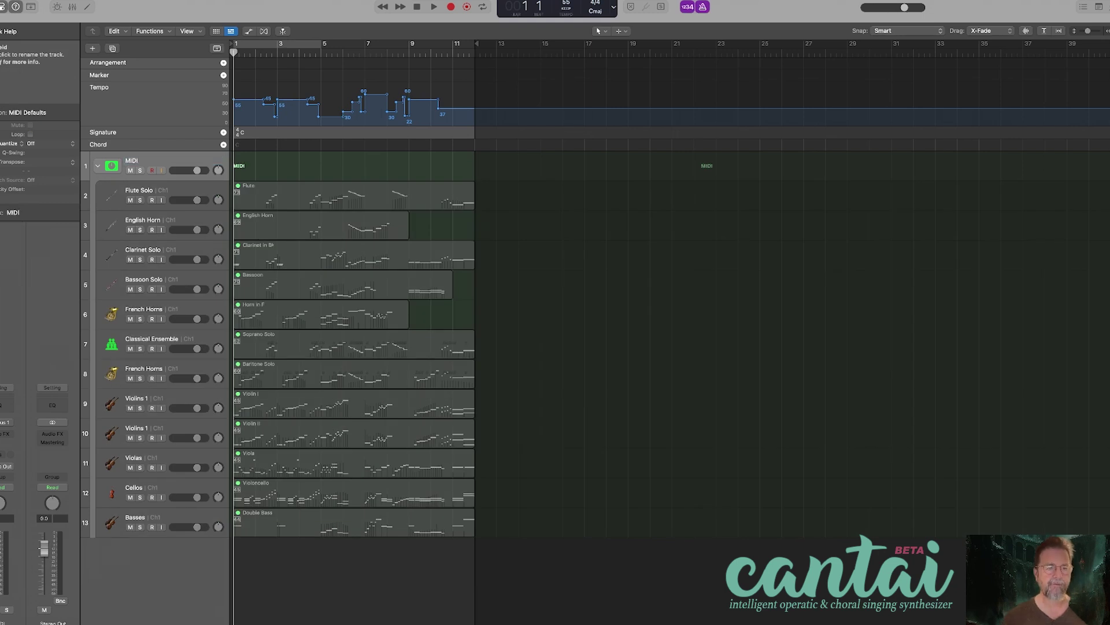
- Reset the channel strips of all twelve instrument tracks in the Mixer
left_click(152, 186)
left_click(185, 518, "shift")
key("x")
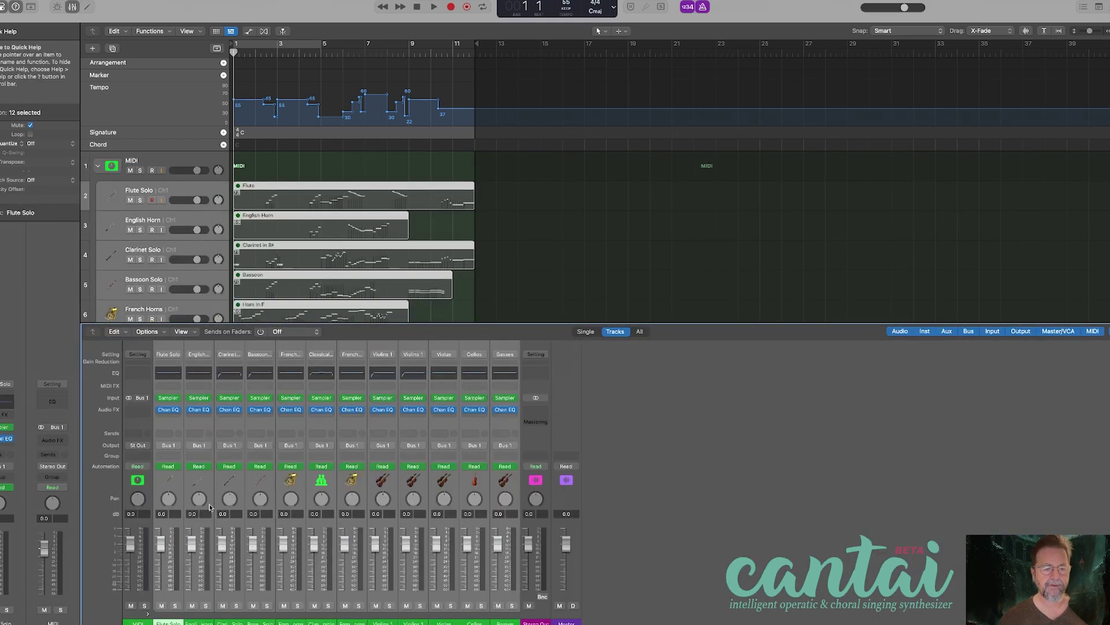
left_click(172, 358)
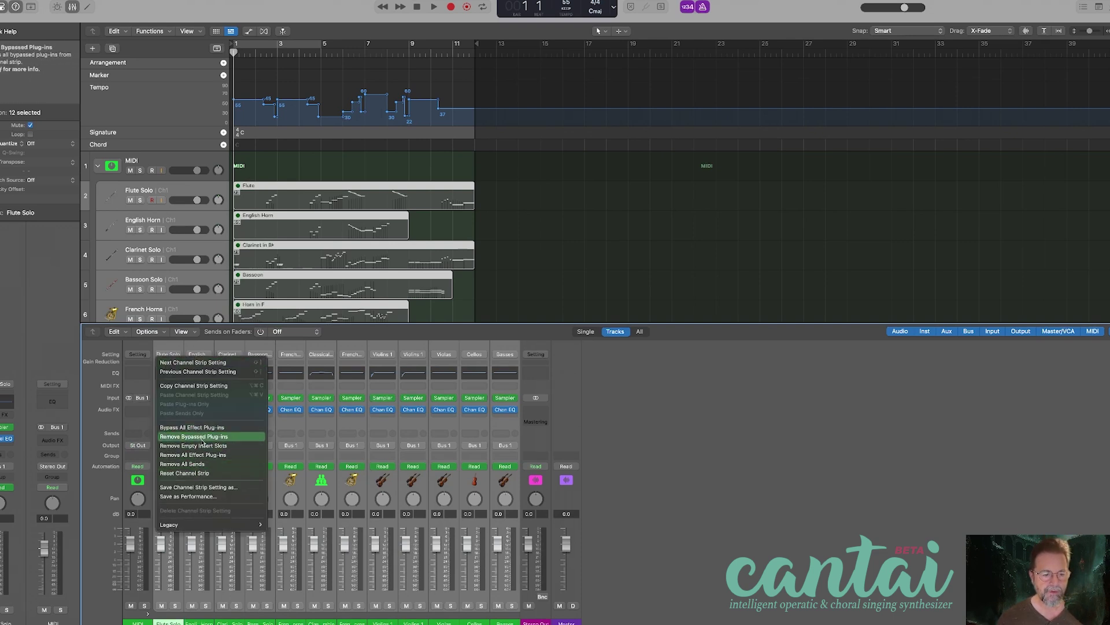
left_click(209, 473)
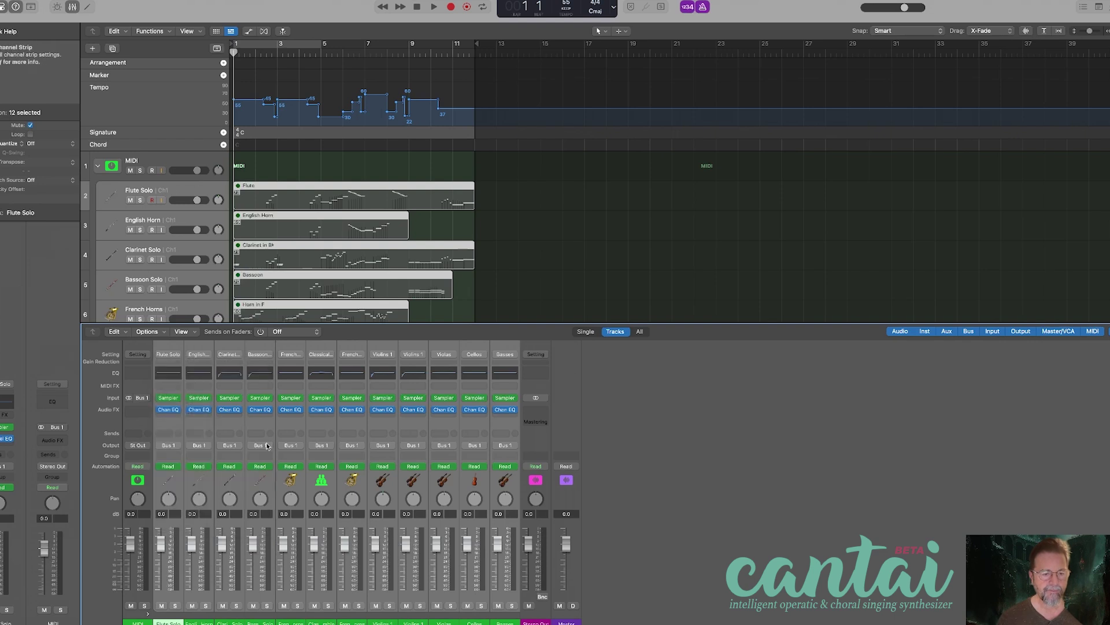
key("x")
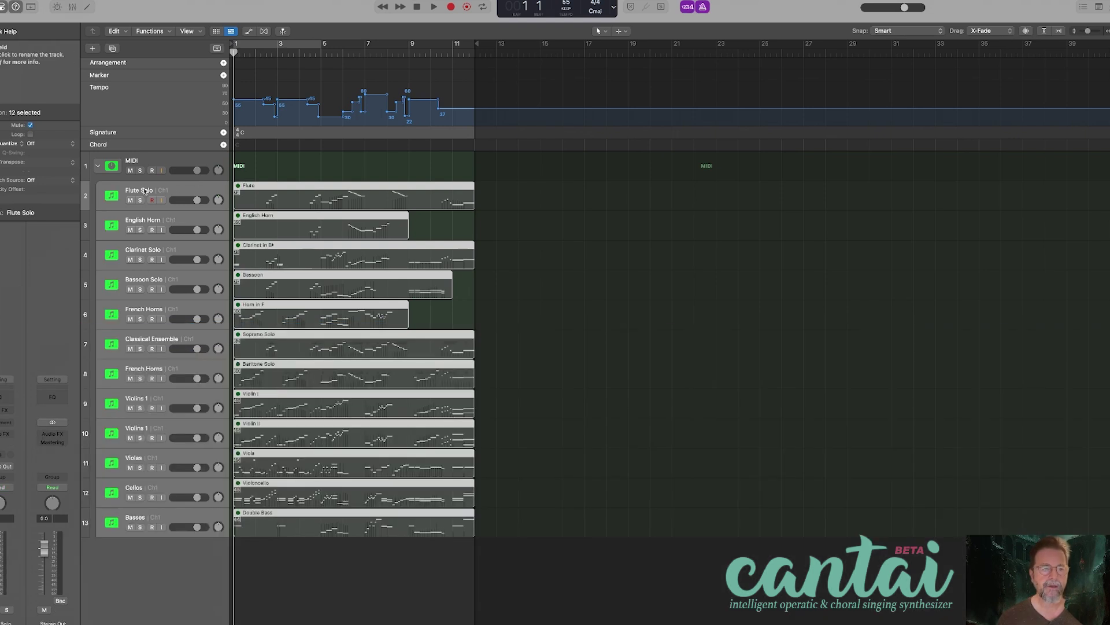
- Collapse the MIDI stack and fit the whole arrangement in view
left_click(98, 166)
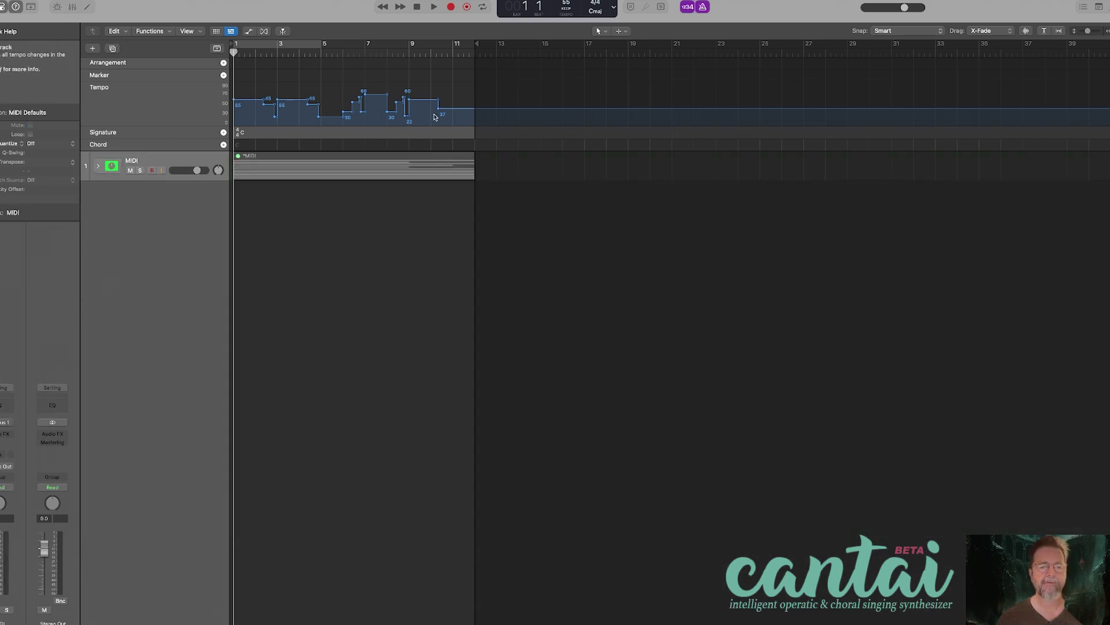
key("z")
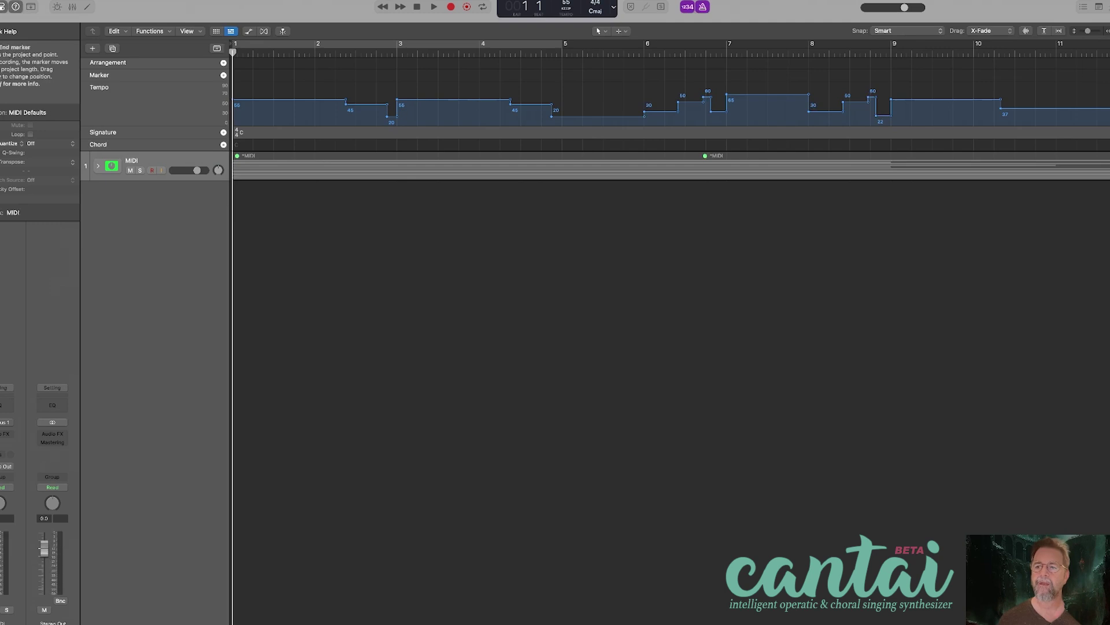
key("super+Tab")
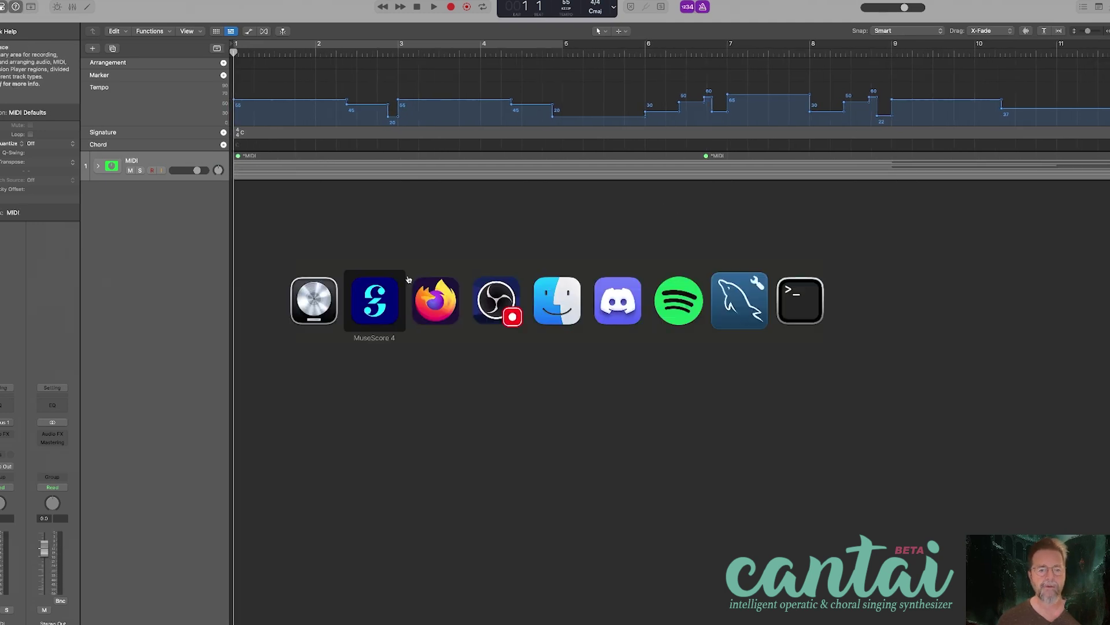
- Drag 03_full_unrolled.wav from Finder's test-files/03_full/wav folder onto a new Logic audio track
left_click(559, 315)
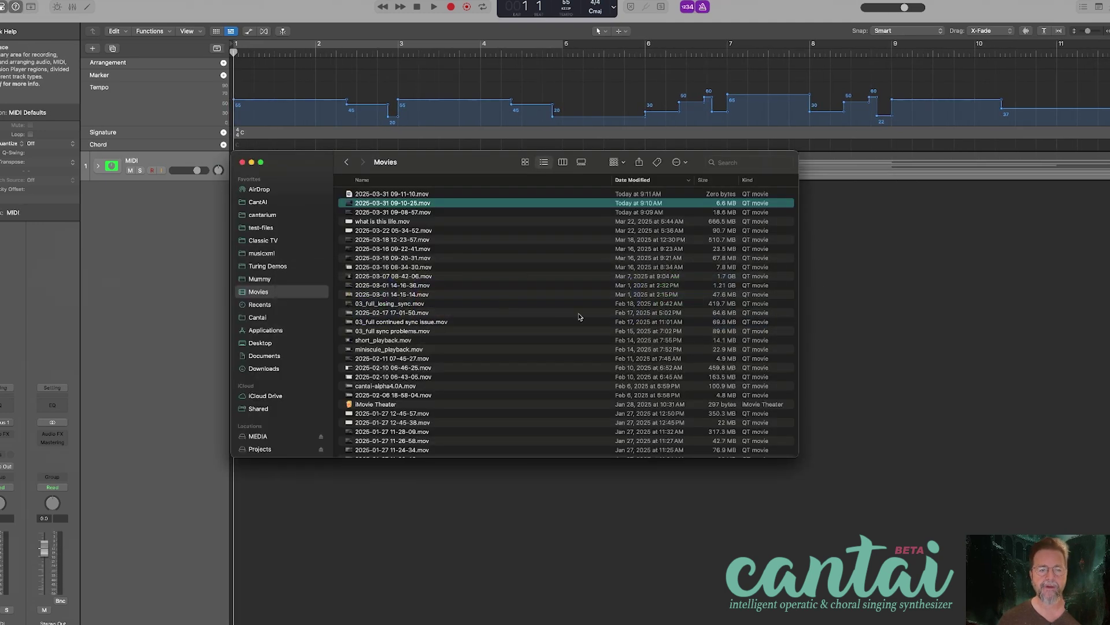
left_click(268, 231)
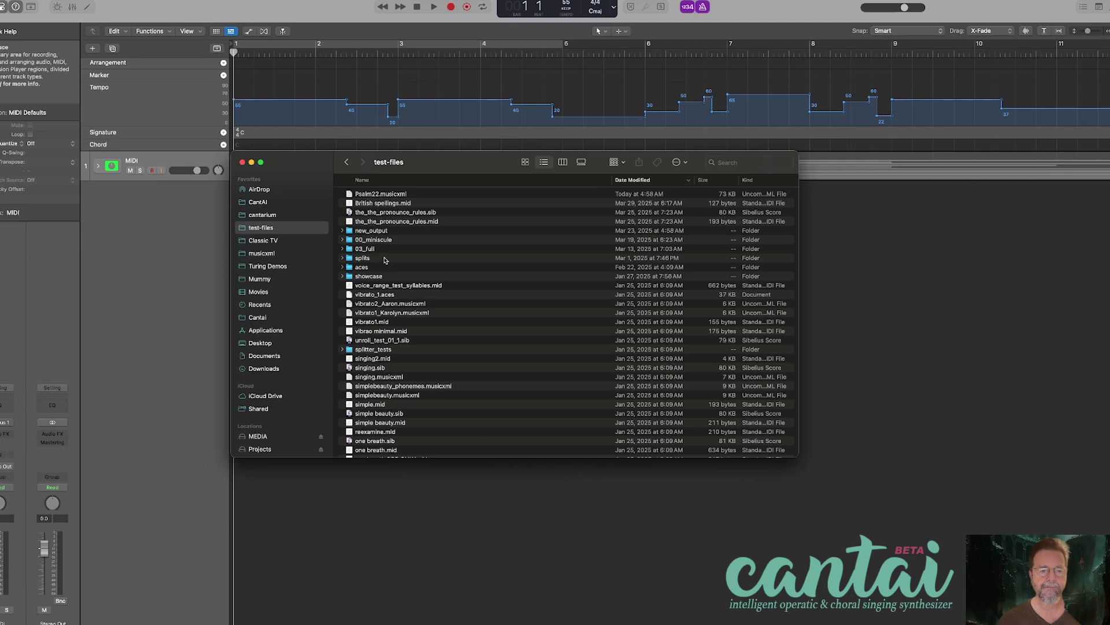
key("super+3")
left_click(378, 263)
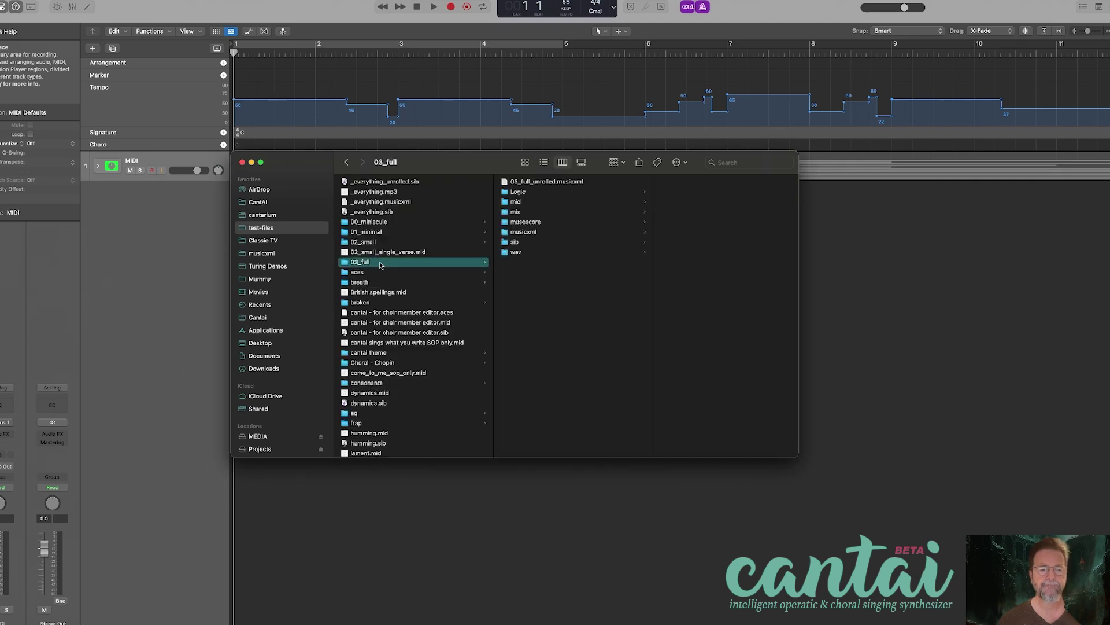
key("super+2")
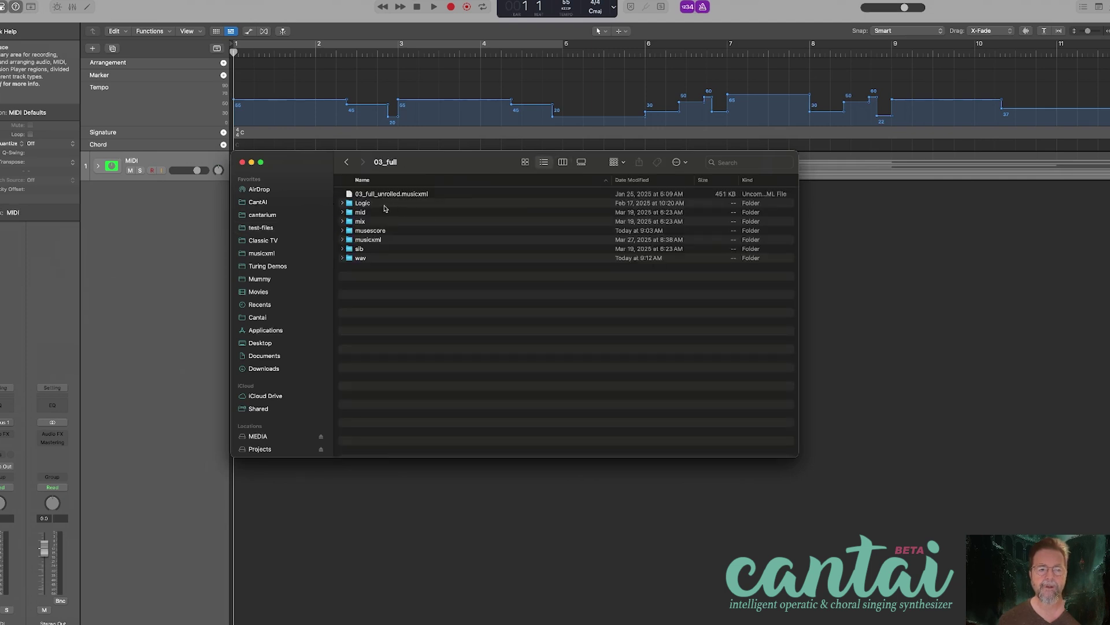
double_click(359, 260)
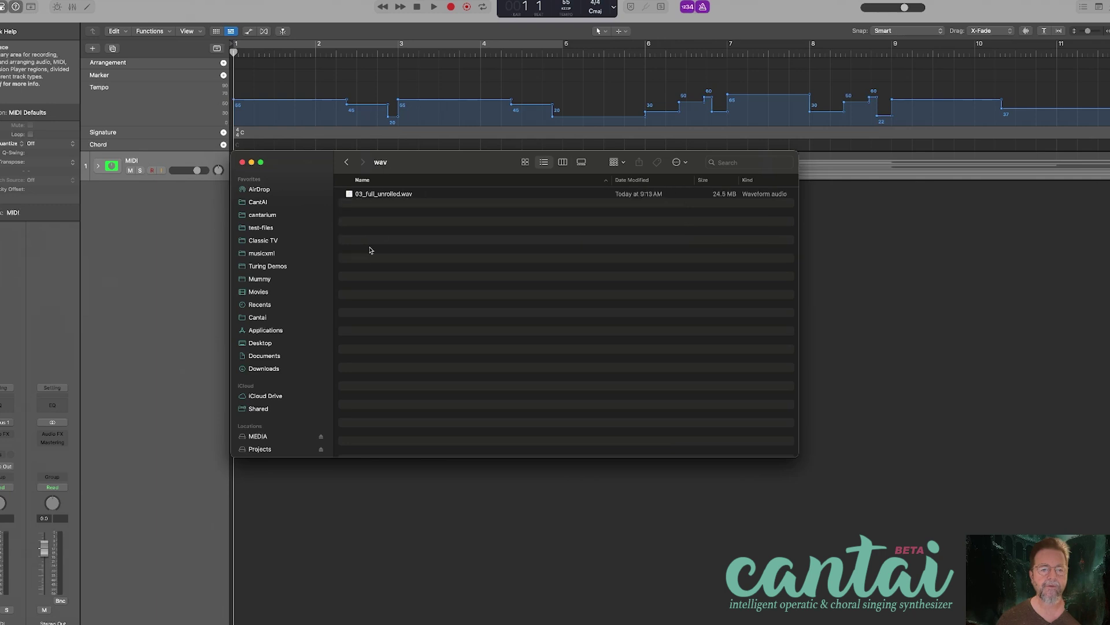
left_click_drag(402, 167, 195, 218)
left_click_drag(461, 293, 284, 202)
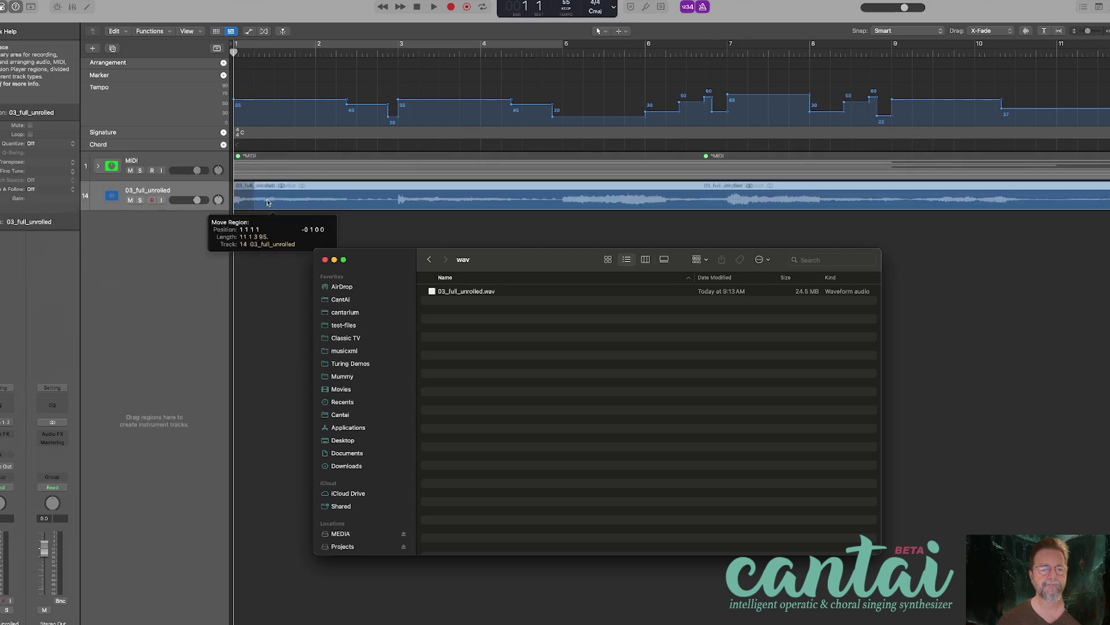
left_click(272, 240)
- Play the project briefly, then insert a Compressor on the 03_full_unrolled track
key("space")
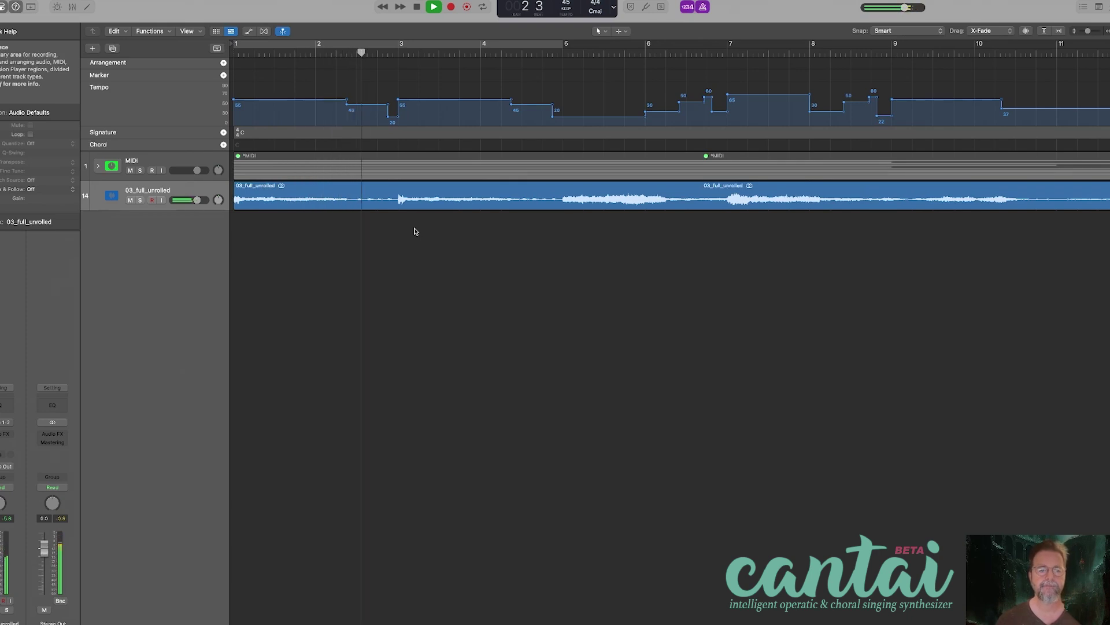
key("space")
left_click(12, 435)
mouse_move(21, 448)
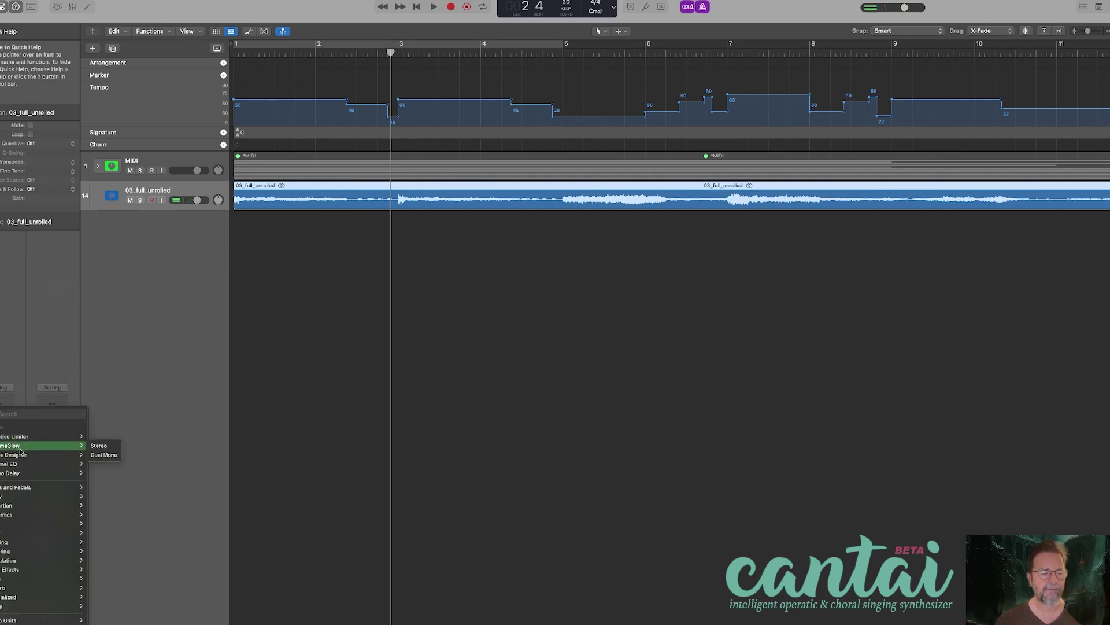
mouse_move(37, 516)
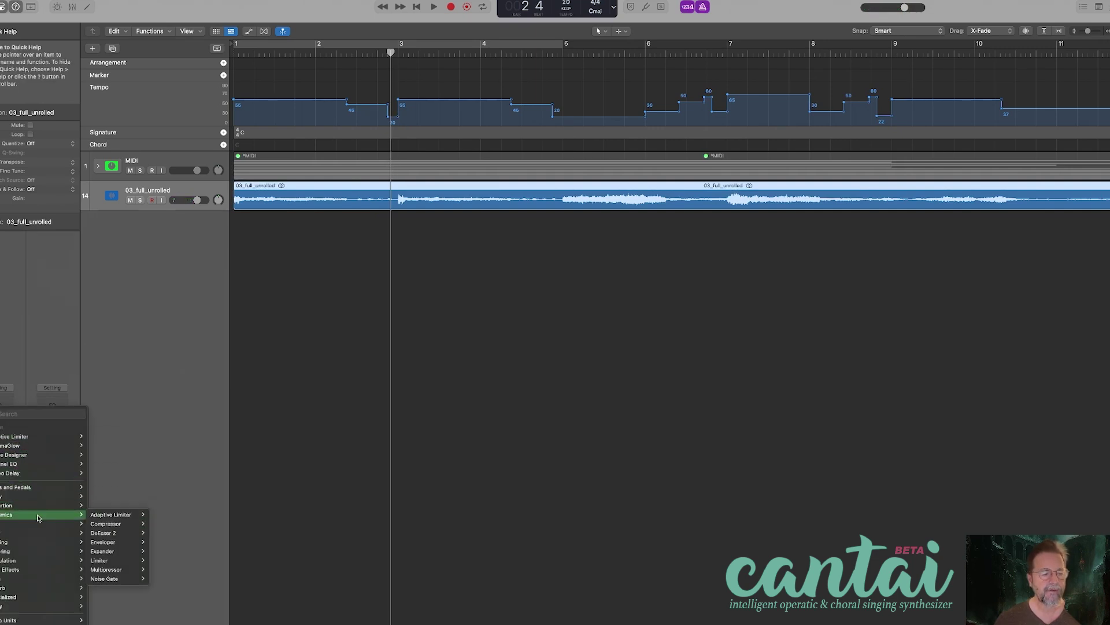
left_click(121, 522)
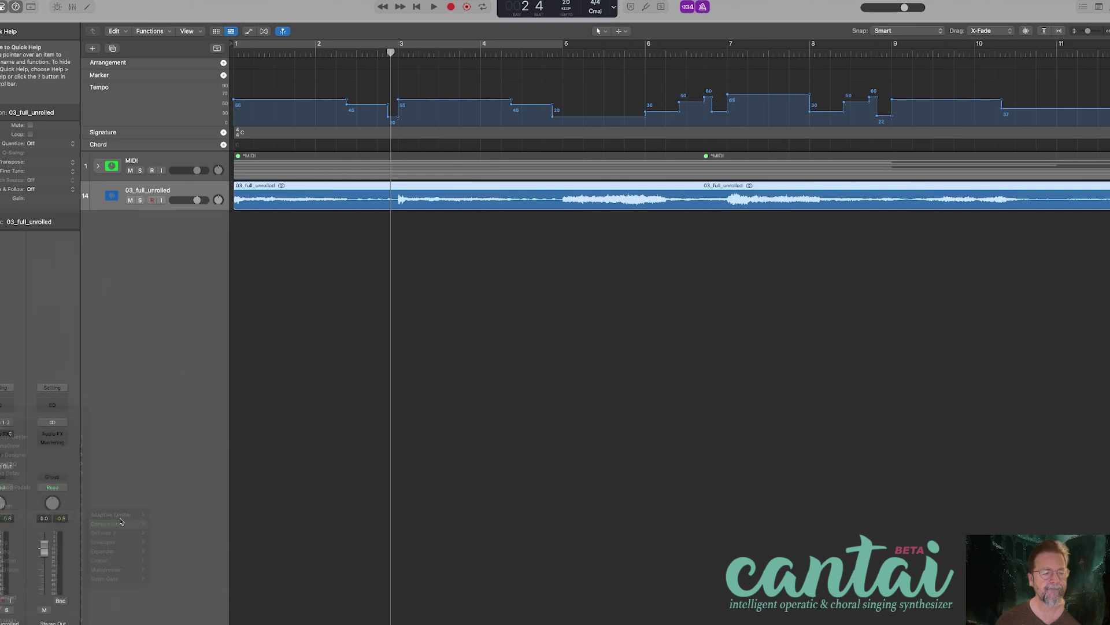
- Load the Opto Slow Release compressor preset and play back to audition it
key("y")
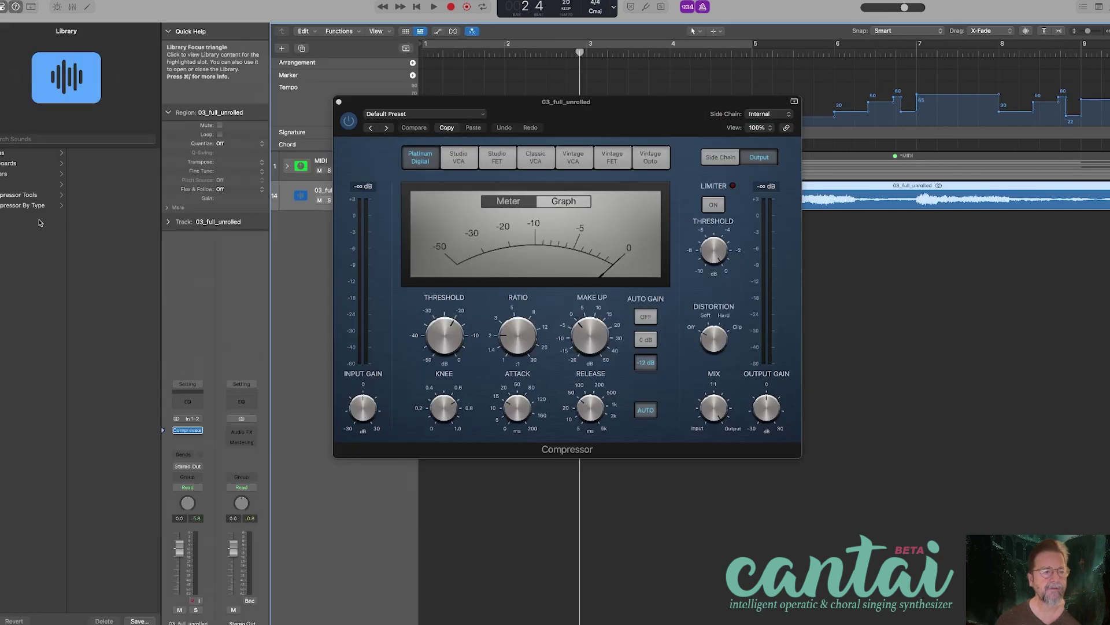
left_click(13, 195)
left_click(98, 184)
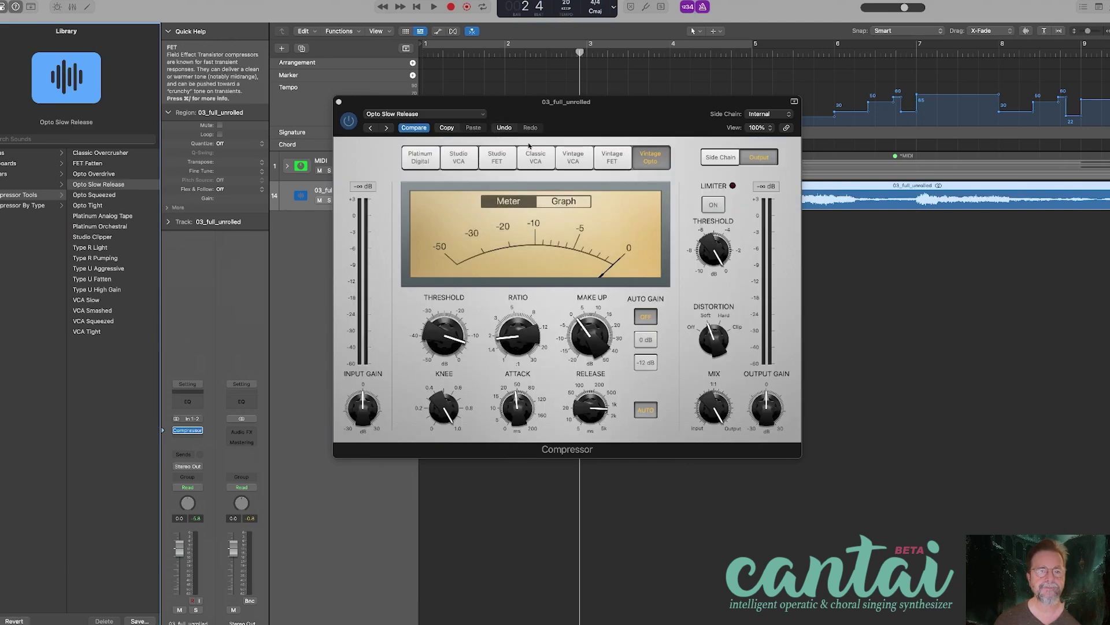
key("space")
left_click(188, 429)
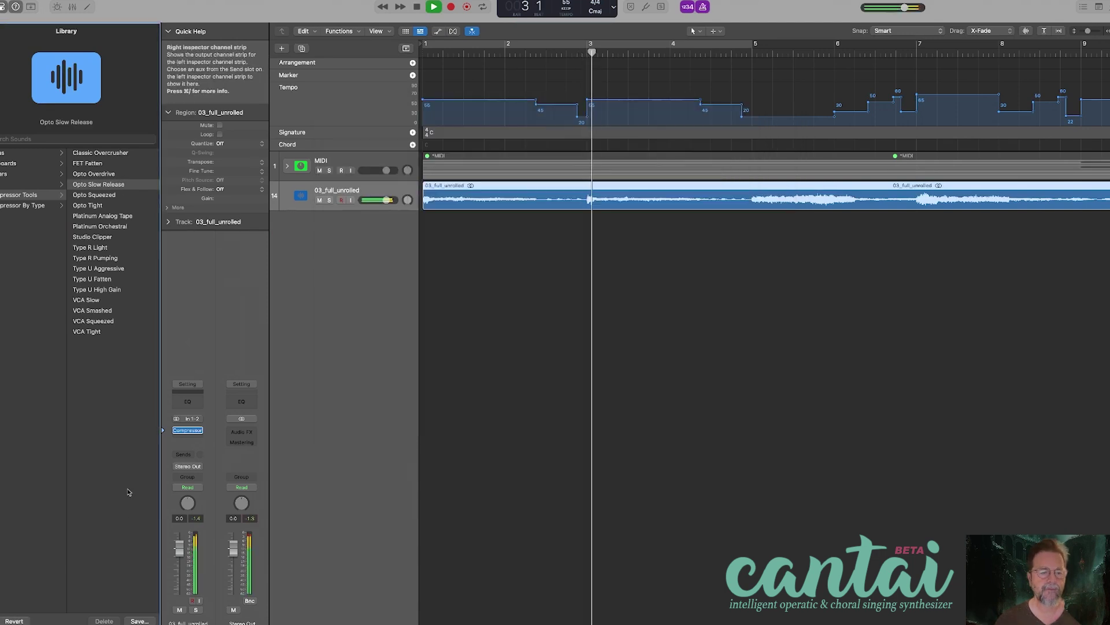
- Send the orchestra track to Bus 2, creating a new aux, and set the send level
key("space")
left_click(192, 454)
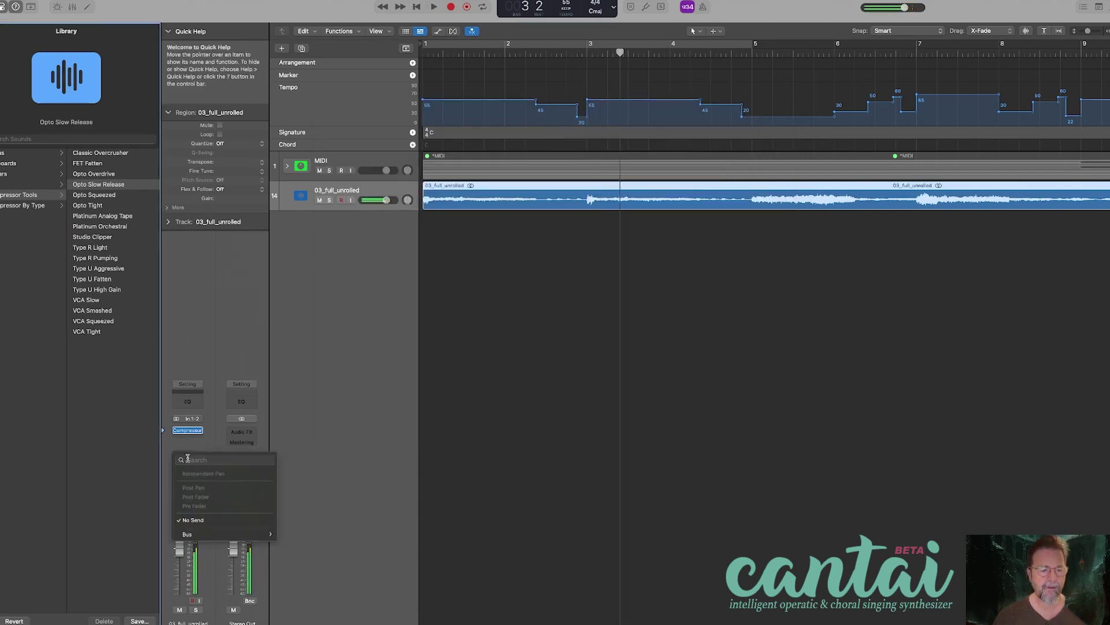
mouse_move(265, 536)
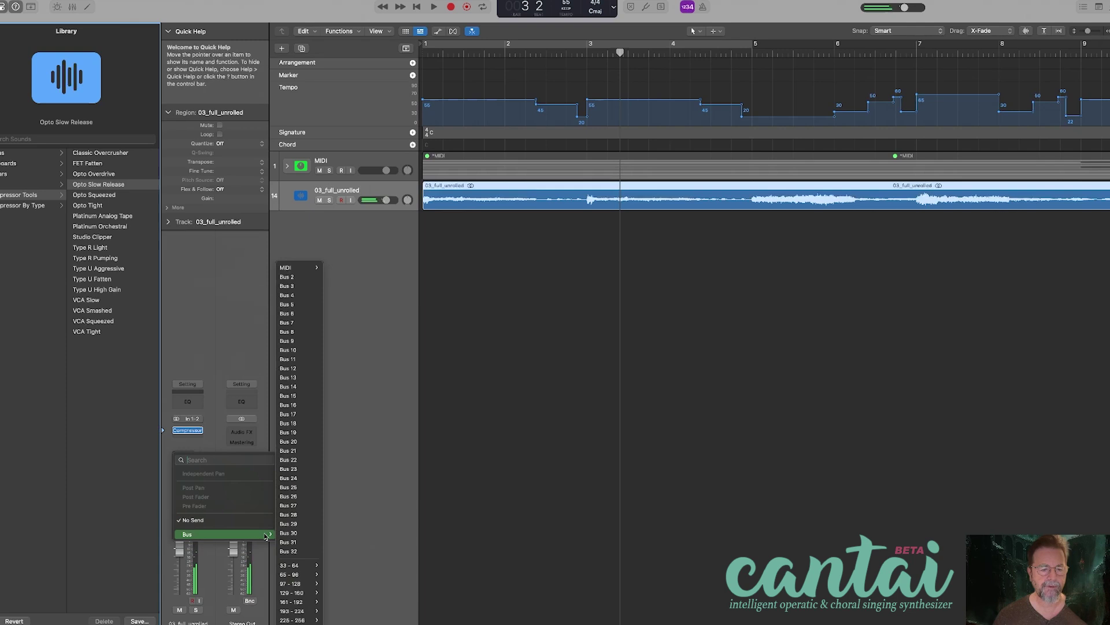
left_click(287, 277)
left_click_drag(200, 452, 222, 387)
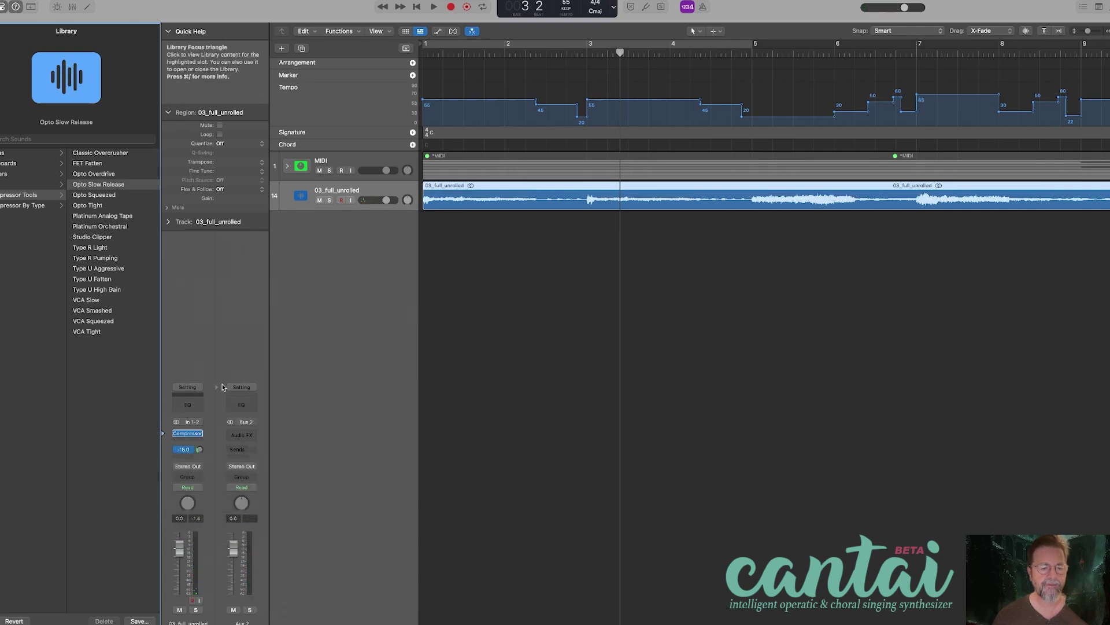
left_click(220, 387)
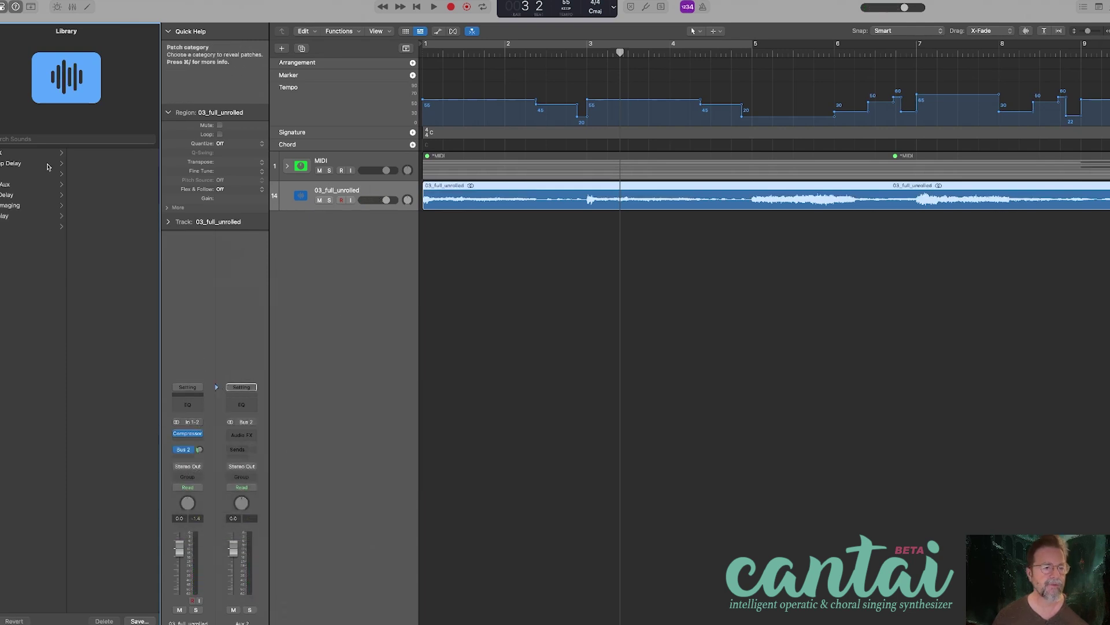
- Load the 3.4s Warm Hall reverb on the aux and adjust the send while listening
left_click(11, 175)
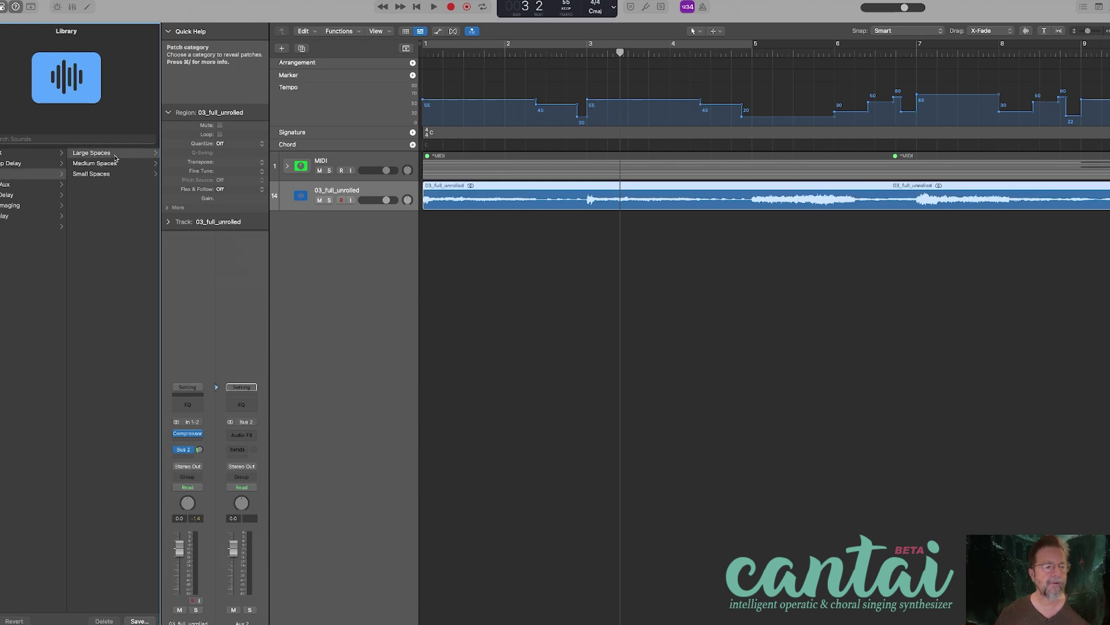
left_click(95, 153)
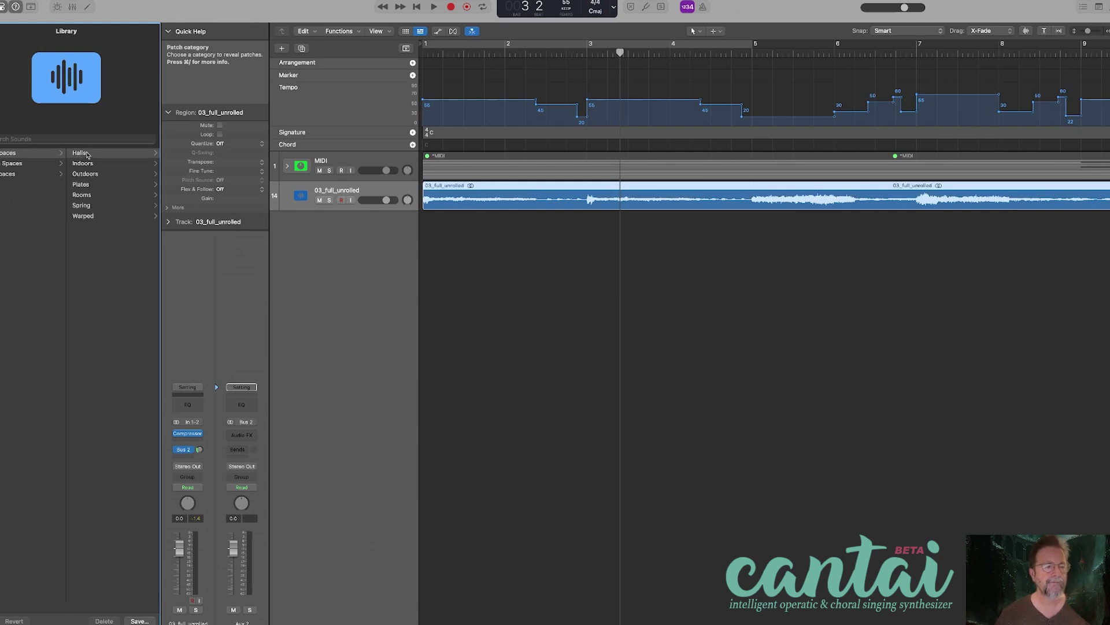
left_click(114, 310)
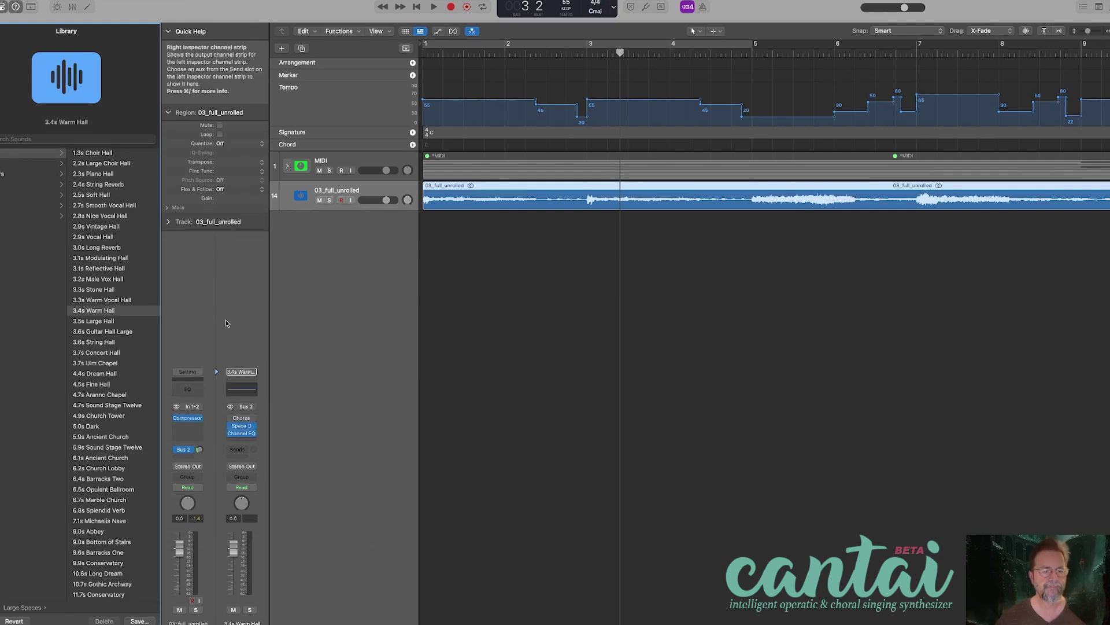
key("space")
mouse_move(201, 451)
left_mouse_down()
mouse_move(205, 474)
mouse_move(200, 463)
left_mouse_up()
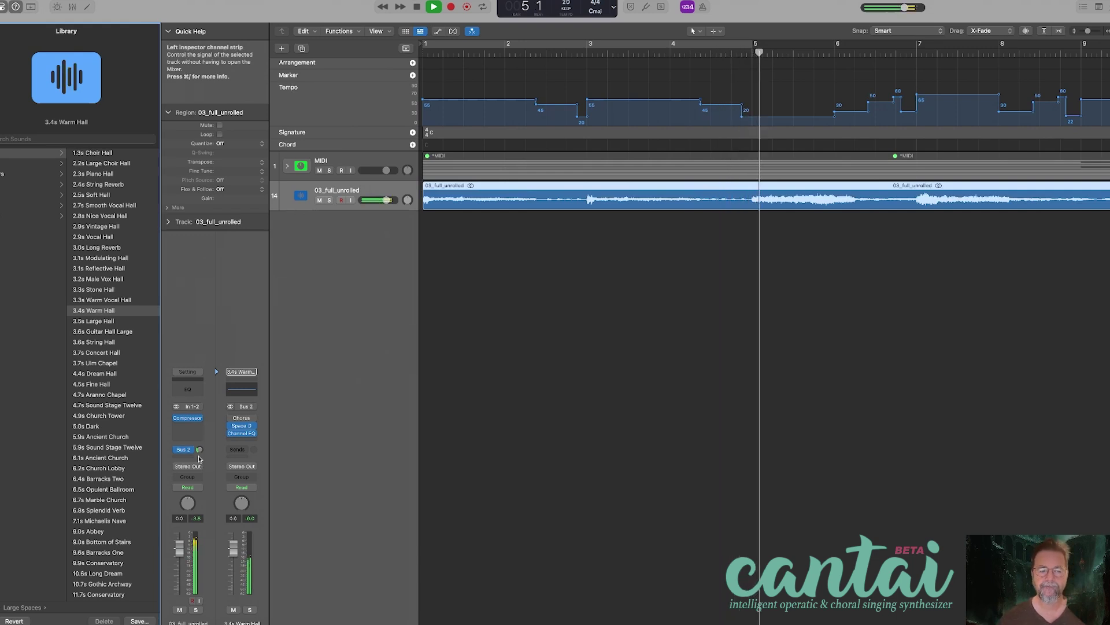
key("space")
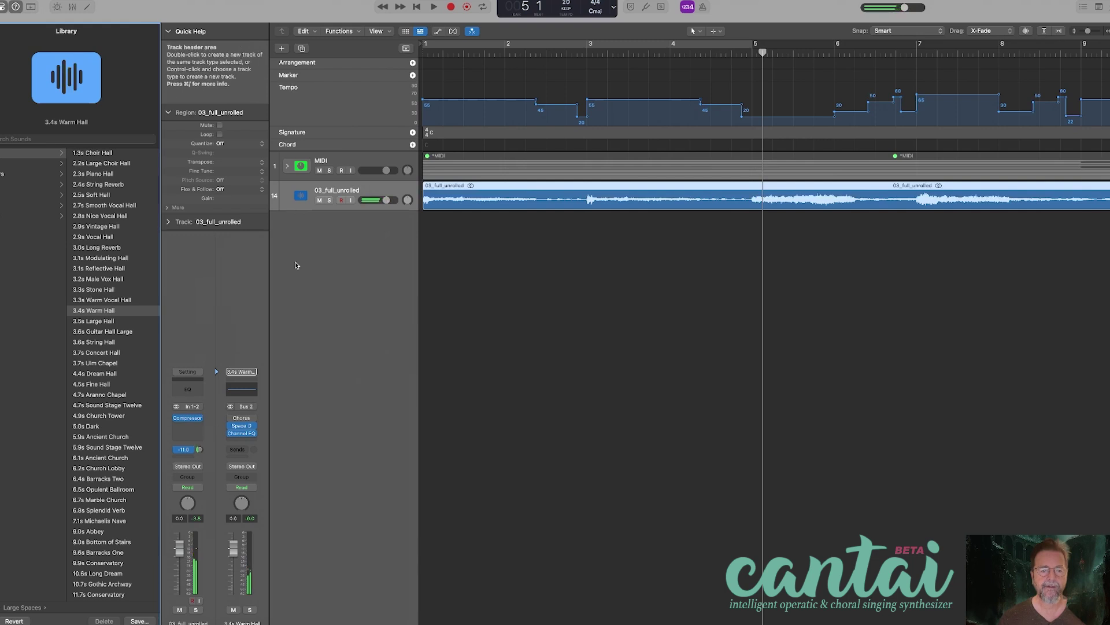
- Rename the orchestra track to 'Orch' and switch back to Cantai in Firefox
double_click(332, 192)
type("0rch")
key("Return")
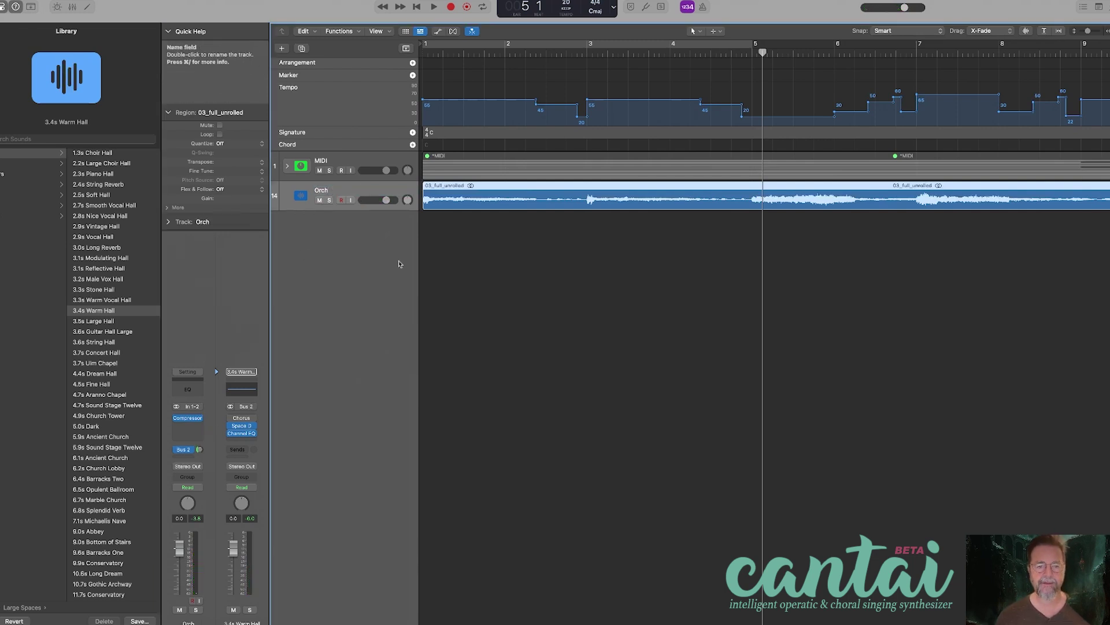
key("super+Tab")
key("super+Tab")
key("super+Tab")
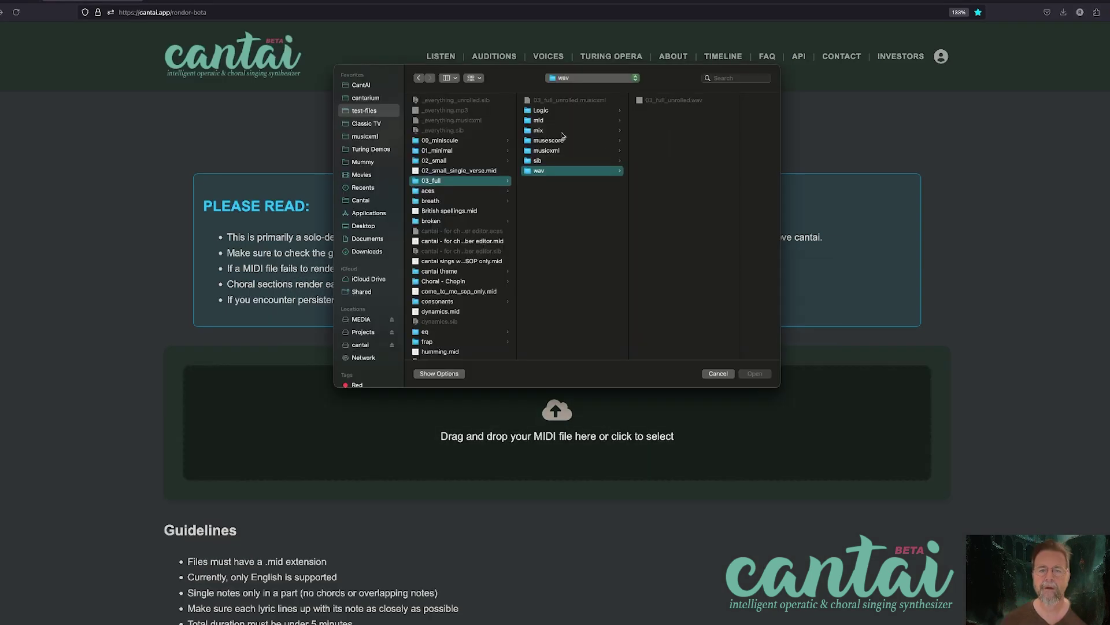
- Load 03_full_unrolled.mid from the mid folder into Cantai
left_click(552, 121)
double_click(675, 111)
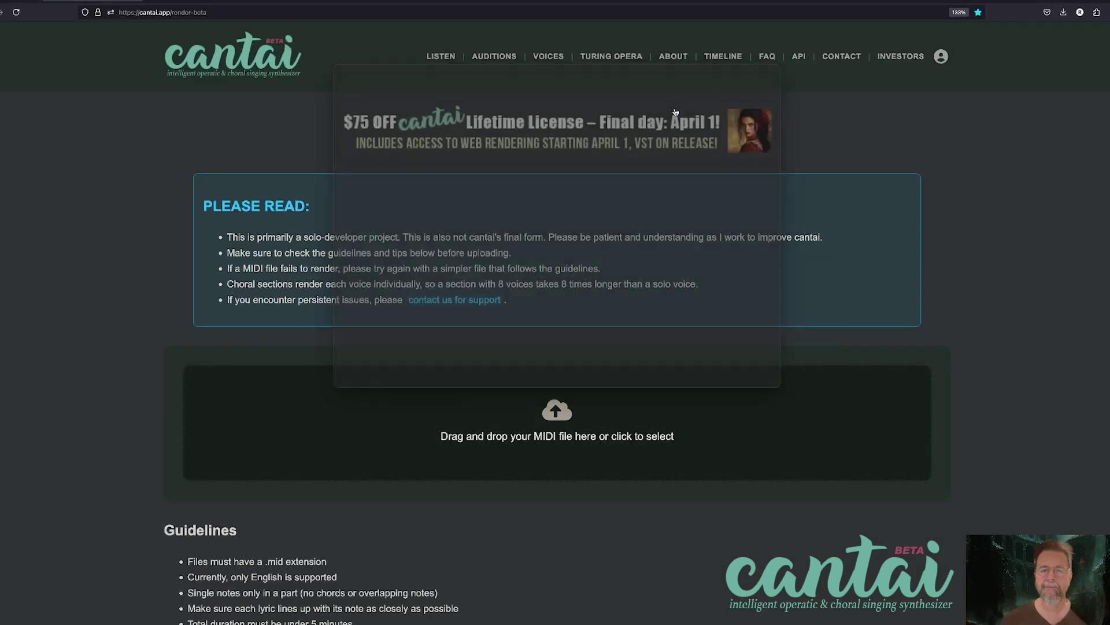
scroll(437, 354, "down", 5)
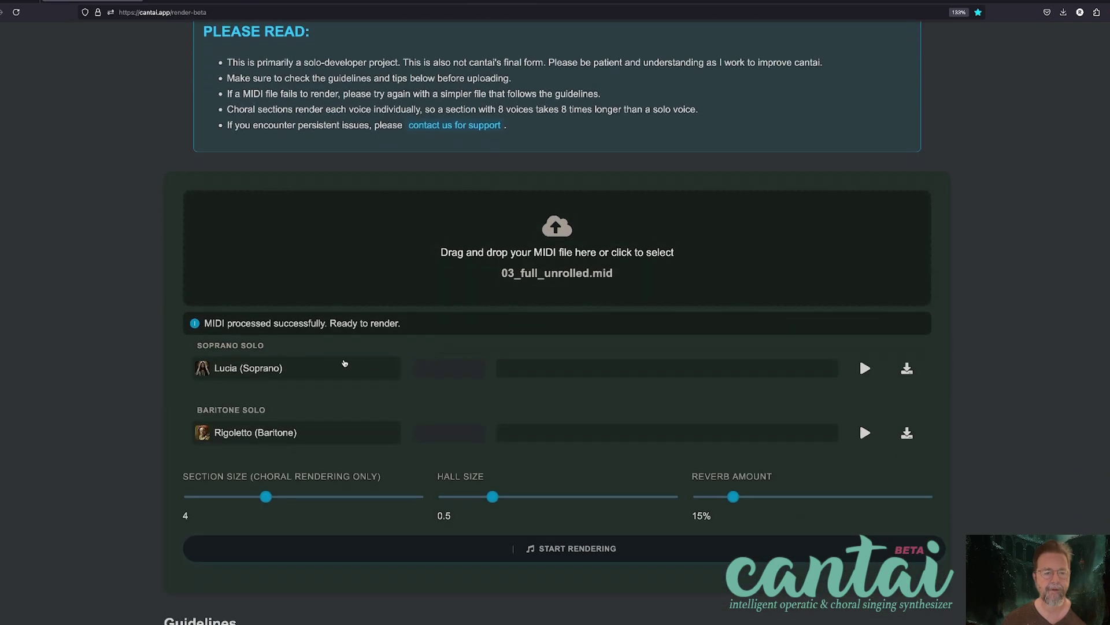
- Keep Lucia (Soprano) for the soprano part and set the baritone to Sarastro (Bass)
left_click(344, 366)
left_click(227, 321)
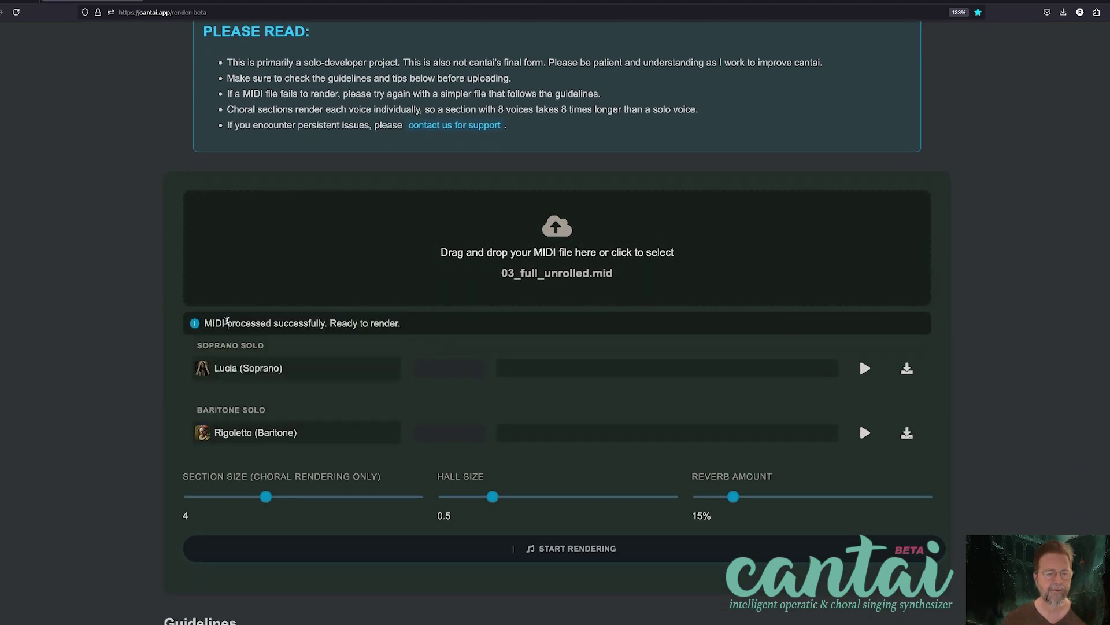
left_click(329, 436)
left_click(254, 485)
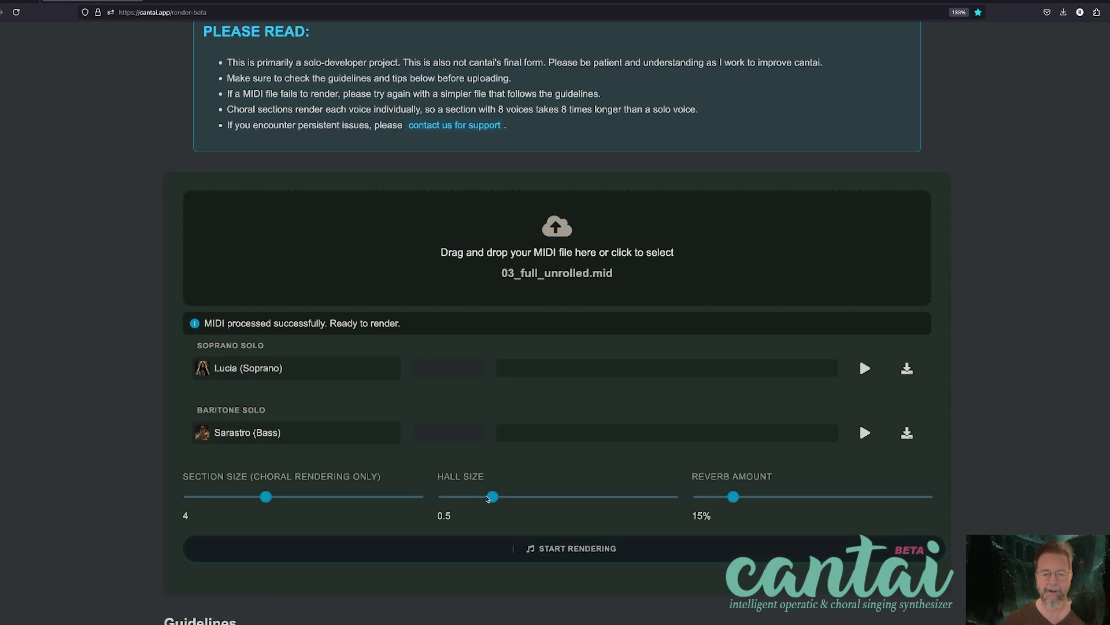
- Lower hall size to 0.2 and reverb to 3%, then start rendering
left_click_drag(480, 501, 457, 500)
left_click_drag(731, 501, 703, 504)
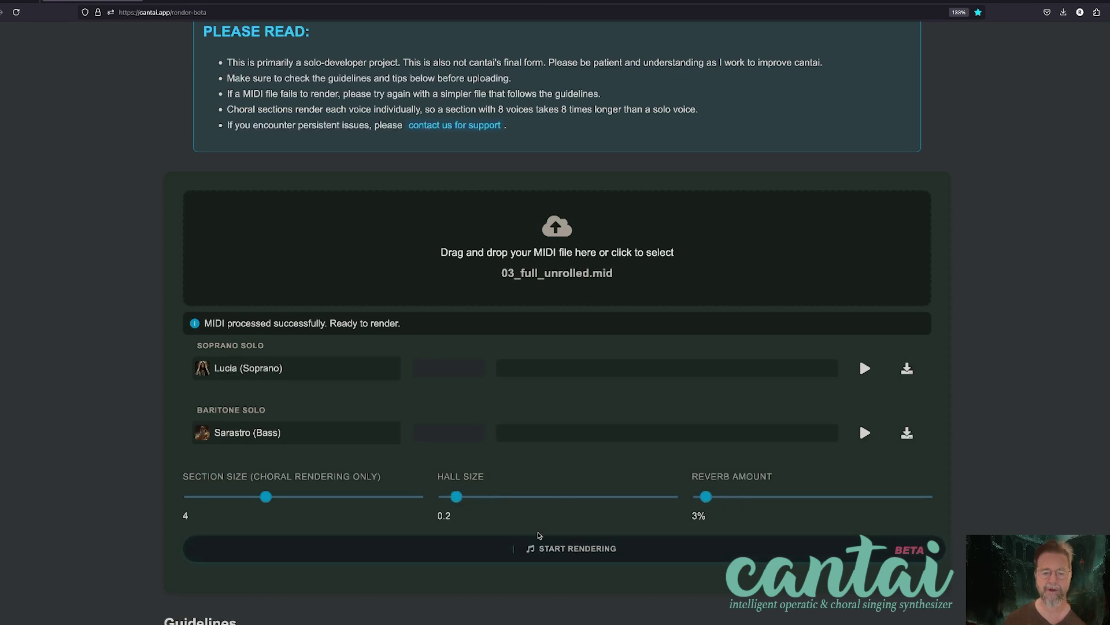
left_click(541, 547)
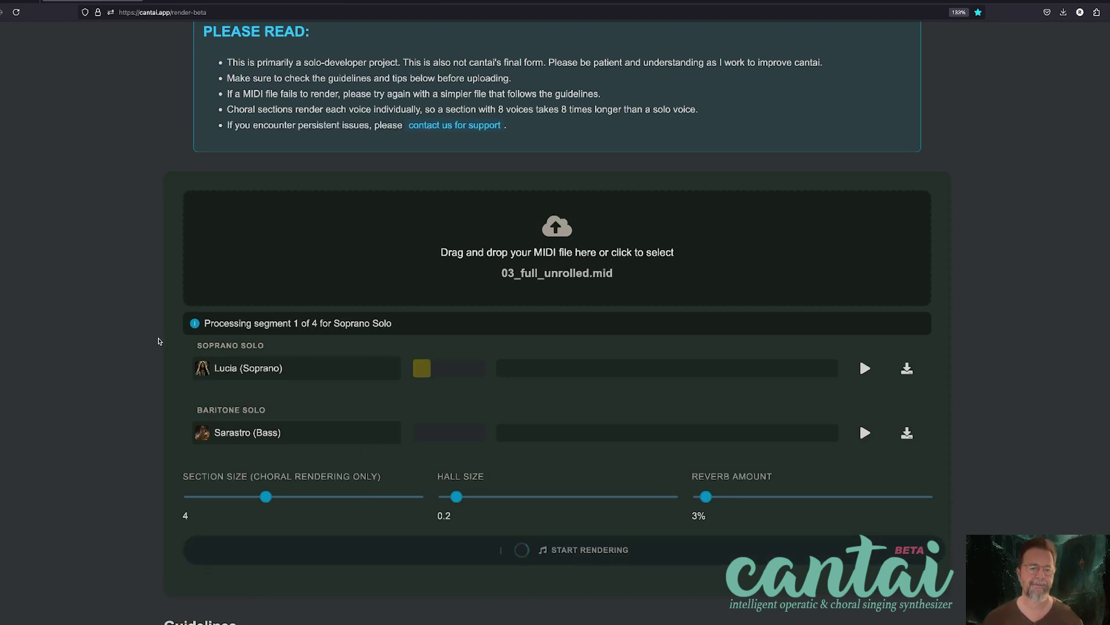
- After rendering, download the soprano, baritone and final mix WAVs, then return to Logic Pro
scroll(158, 341, "down", 1)
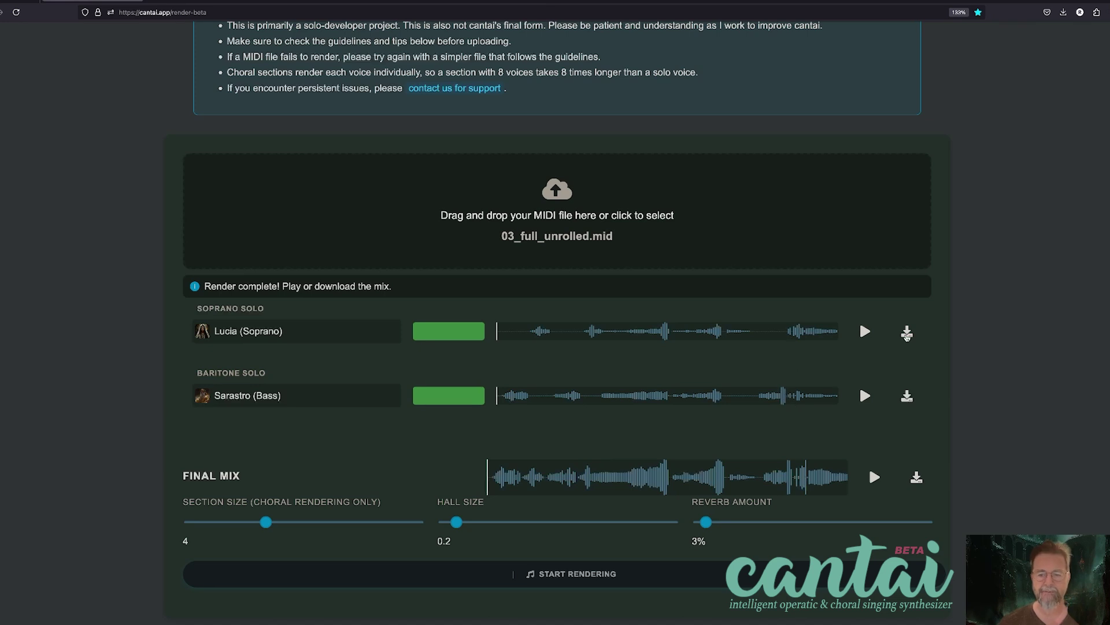
left_click(907, 332)
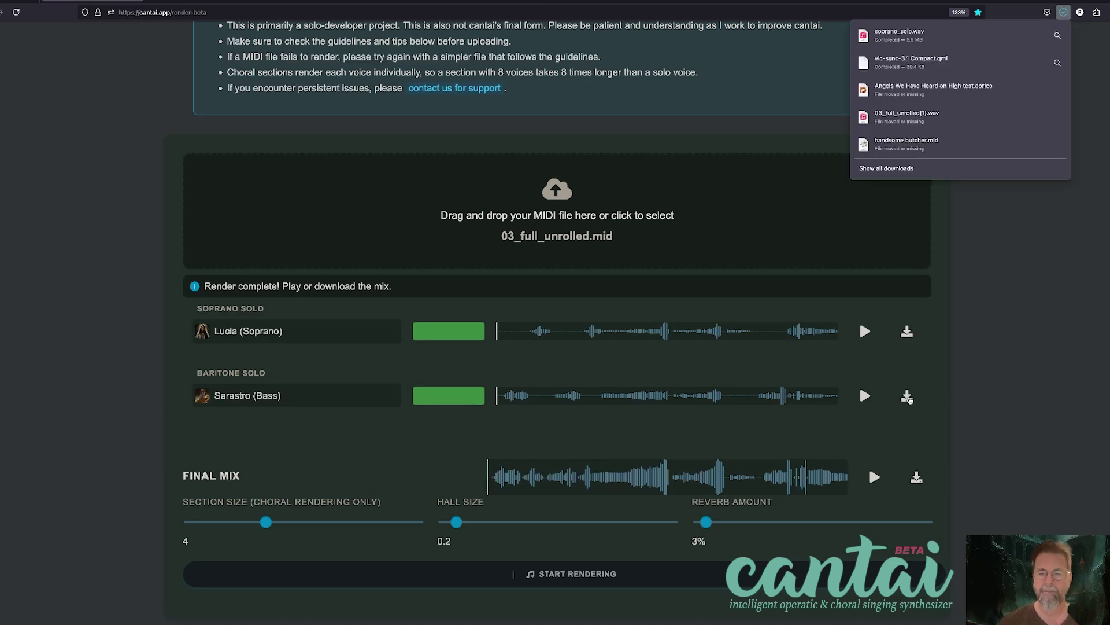
left_click(907, 397)
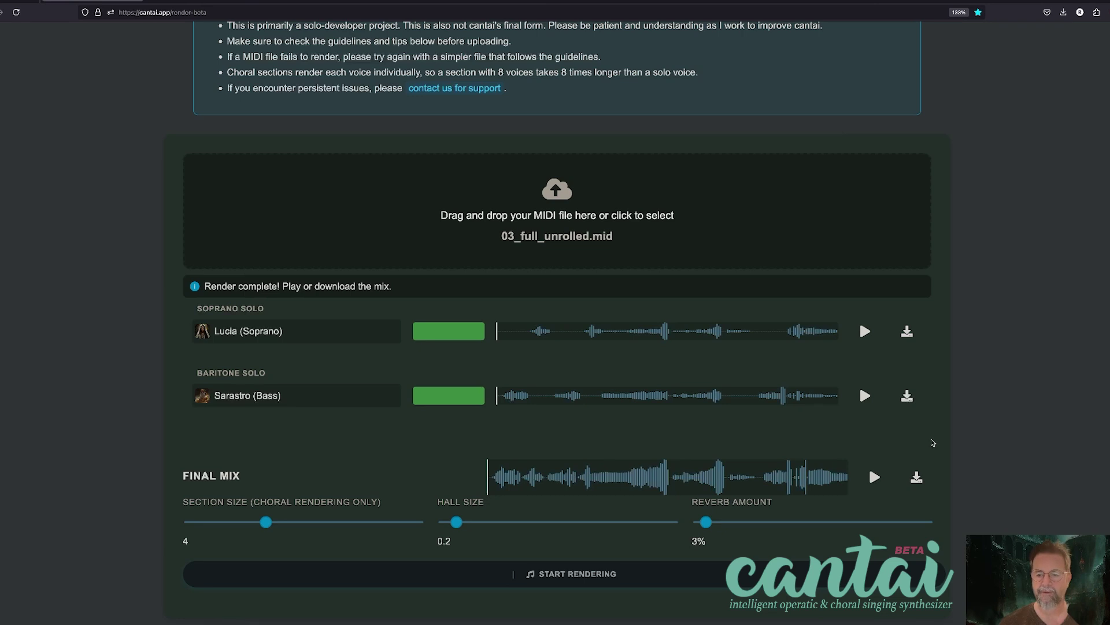
left_click(917, 478)
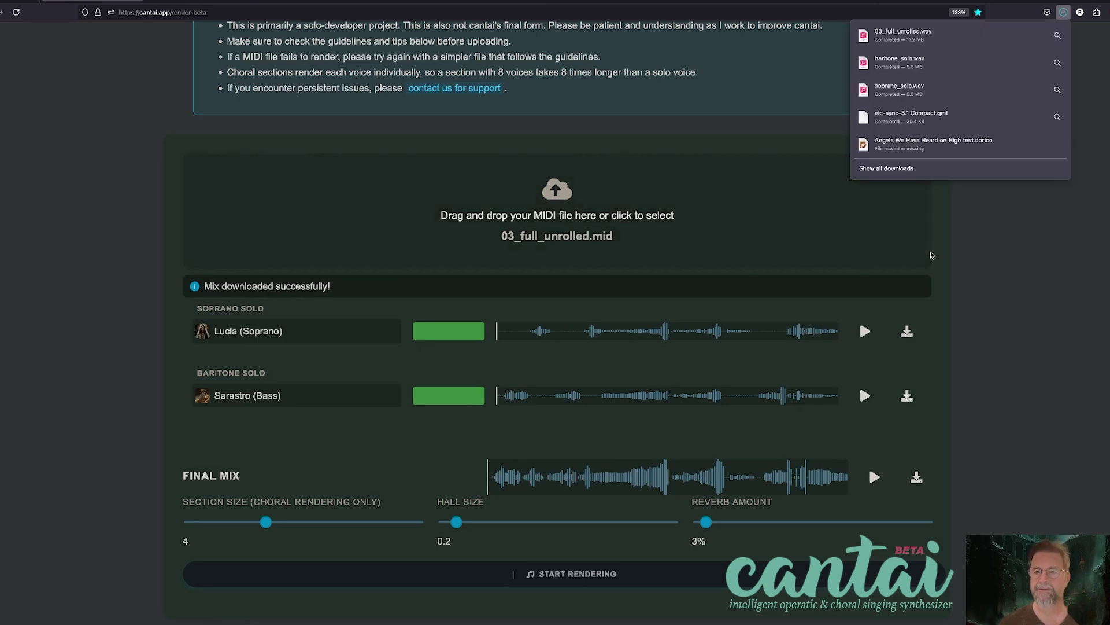
key("super+Tab")
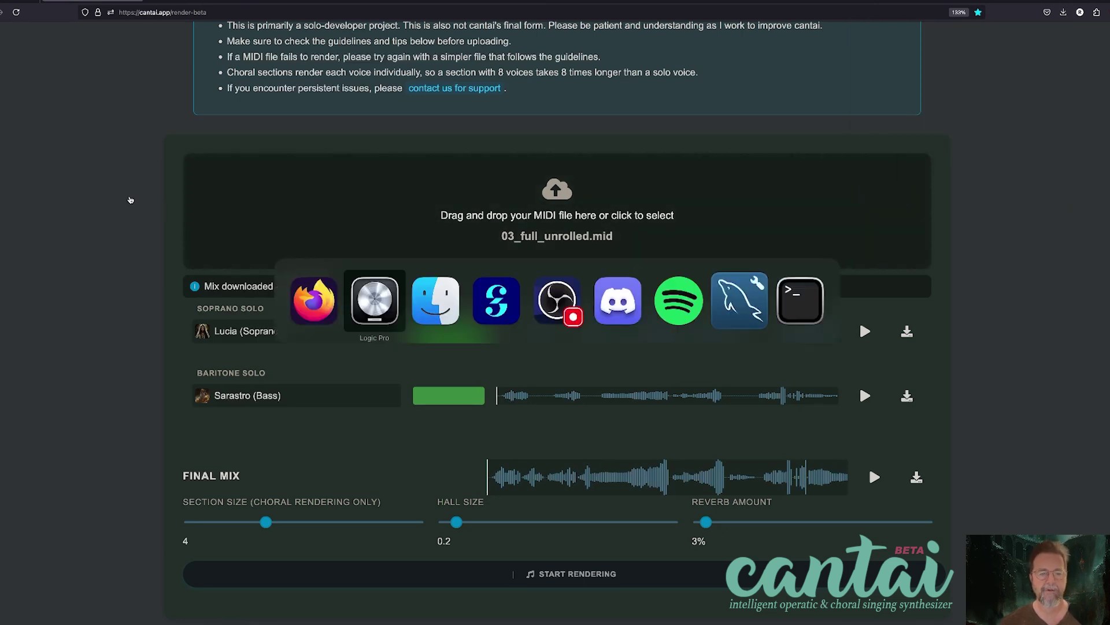
- Preview 03_full_unrolled.wav from Downloads and import it onto a new track below Orch
key("super+Tab")
key("super+Tab")
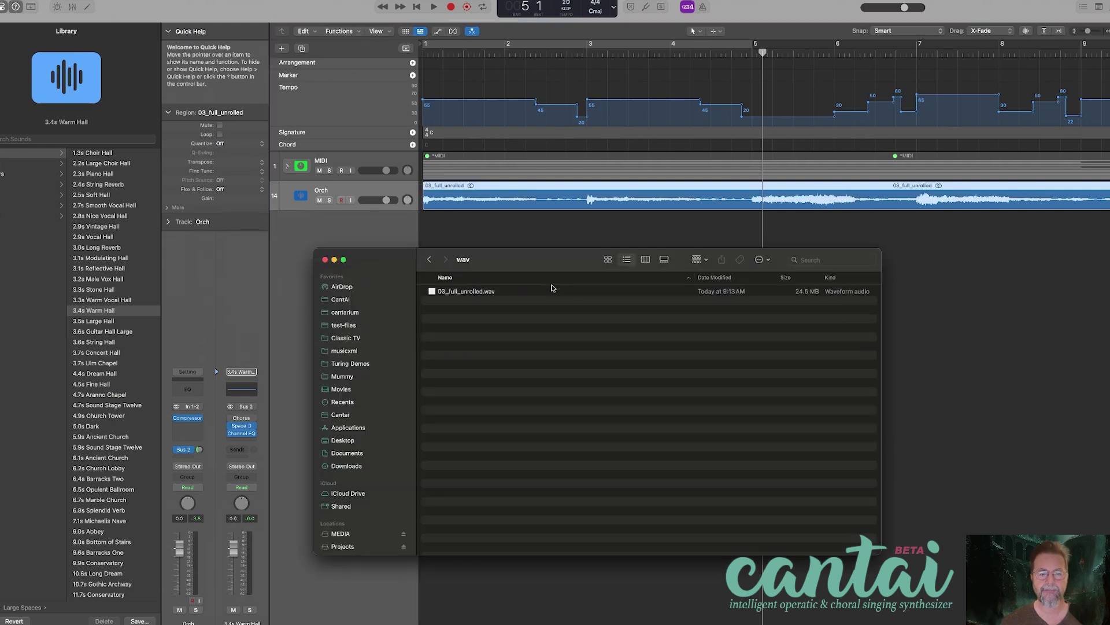
left_click(348, 466)
left_click_drag(481, 271, 575, 311)
left_click(544, 320)
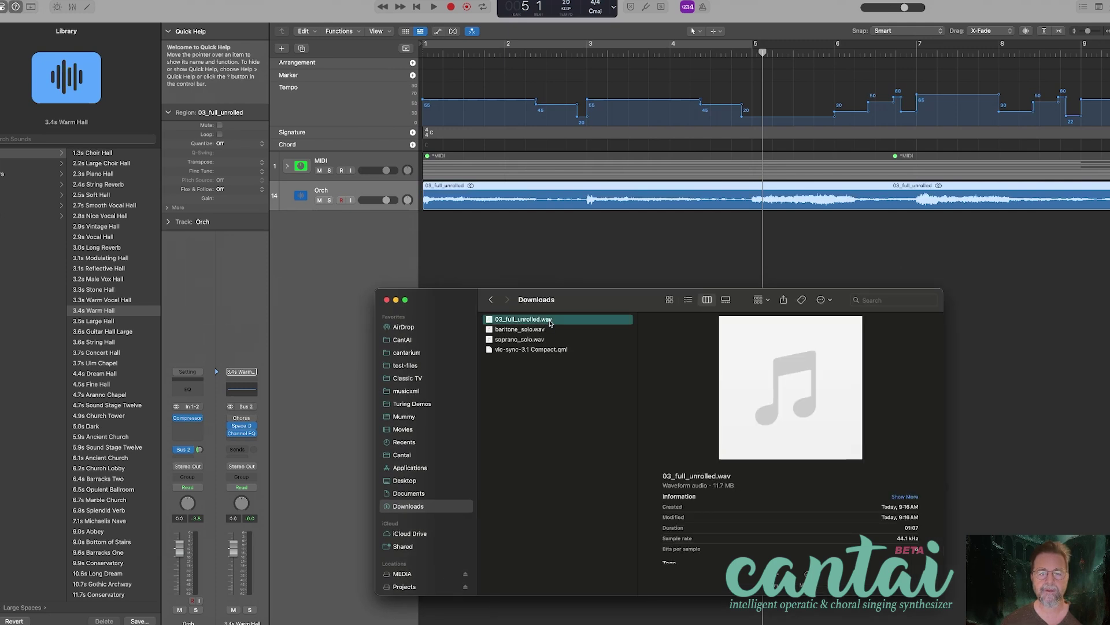
key("space")
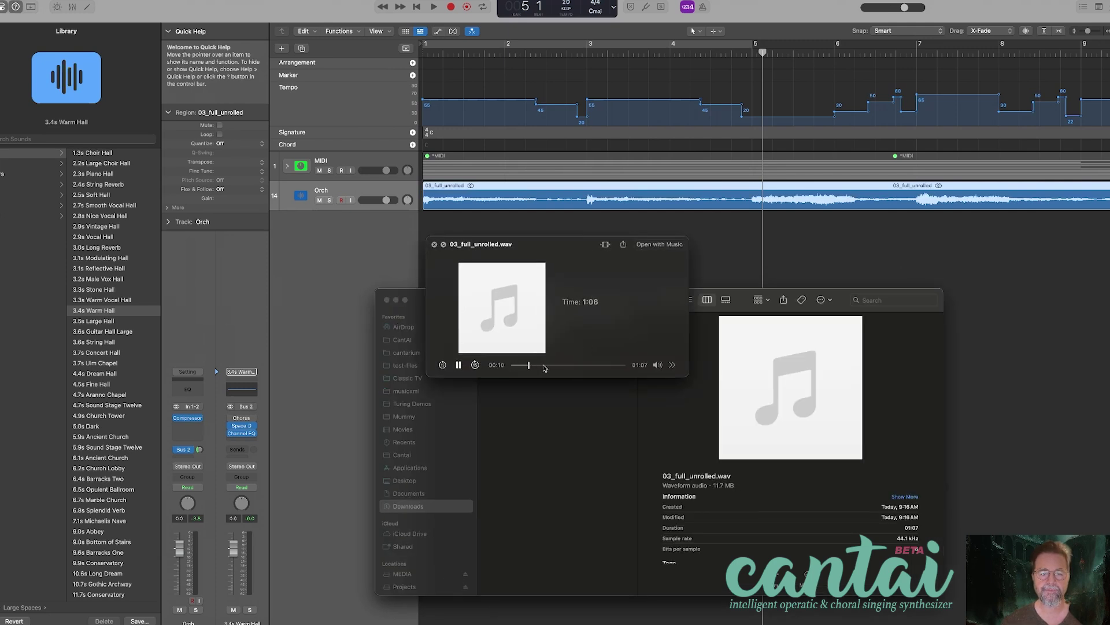
key("space")
left_click_drag(529, 324, 446, 240)
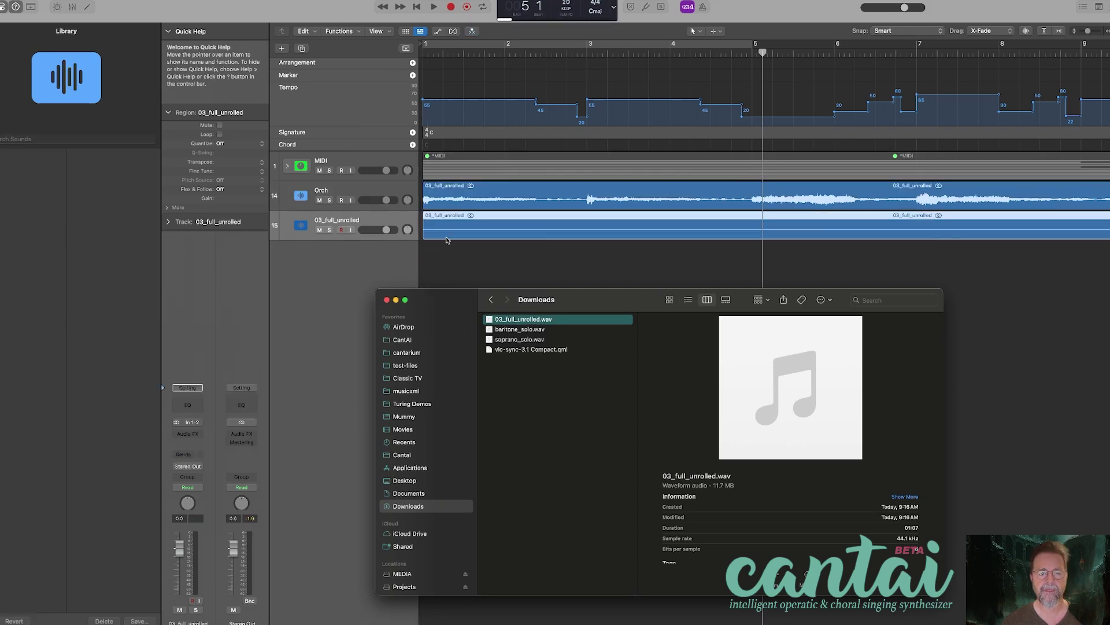
left_click(460, 235)
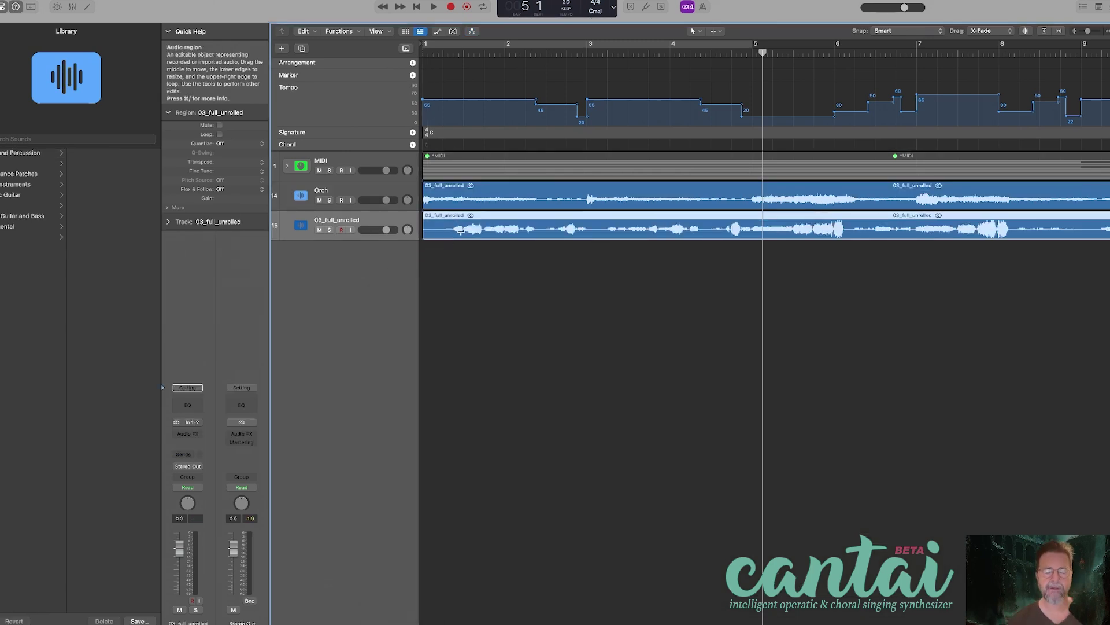
- Import baritone_solo.wav and soprano_solo.wav, soprano above baritone, and mute the 03_full_unrolled region
key("super+Tab")
left_click_drag(569, 304, 556, 311)
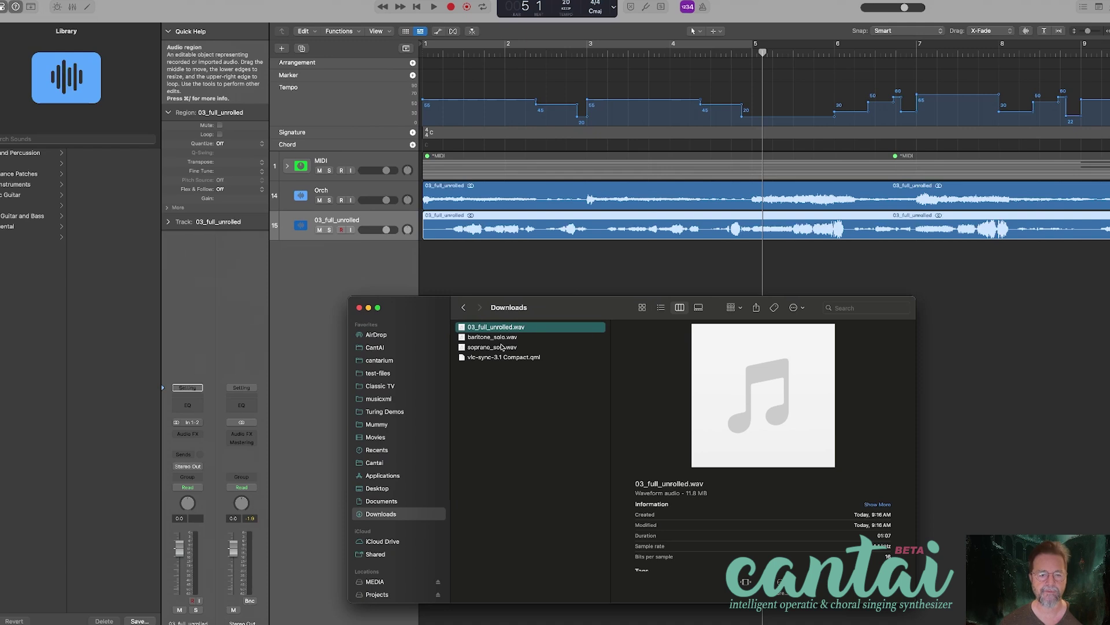
left_click_drag(498, 340, 434, 255)
left_click_drag(492, 347, 426, 286)
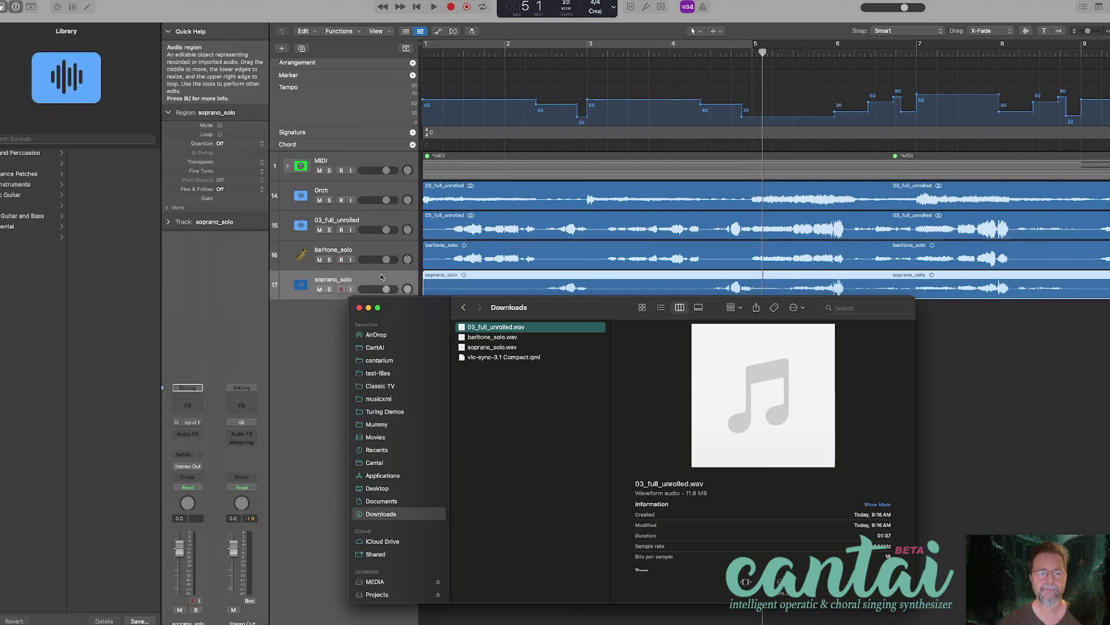
left_click_drag(359, 278, 372, 247)
left_click(473, 227)
key("ctrl+m")
- Play from the start and move the soprano_solo and baritone_solo tracks above Orch
key("Return")
key("space")
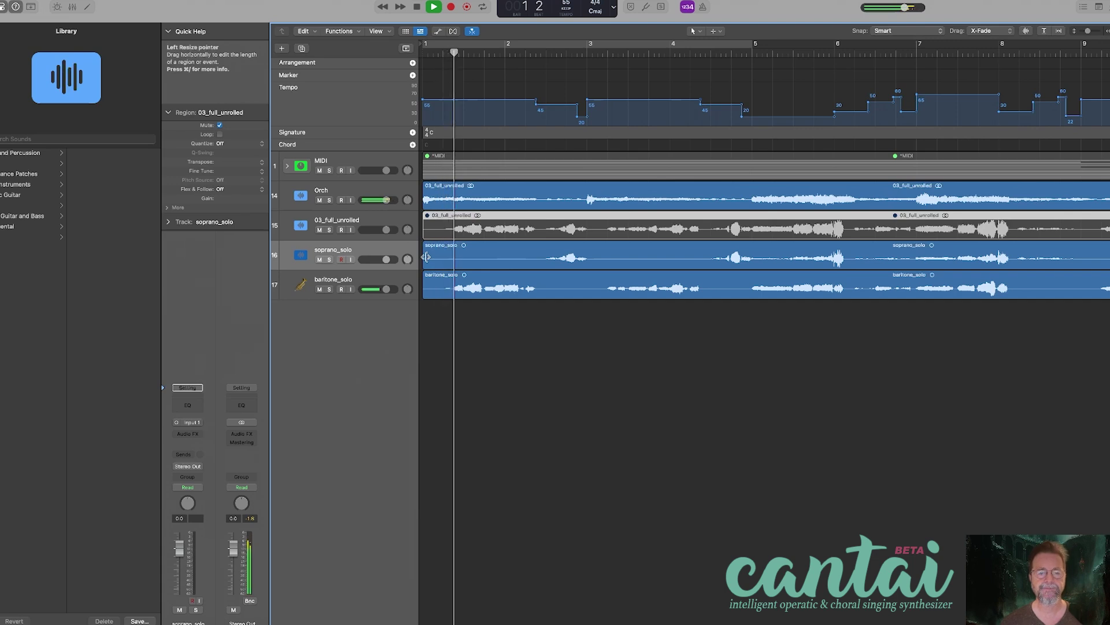
left_click(431, 287)
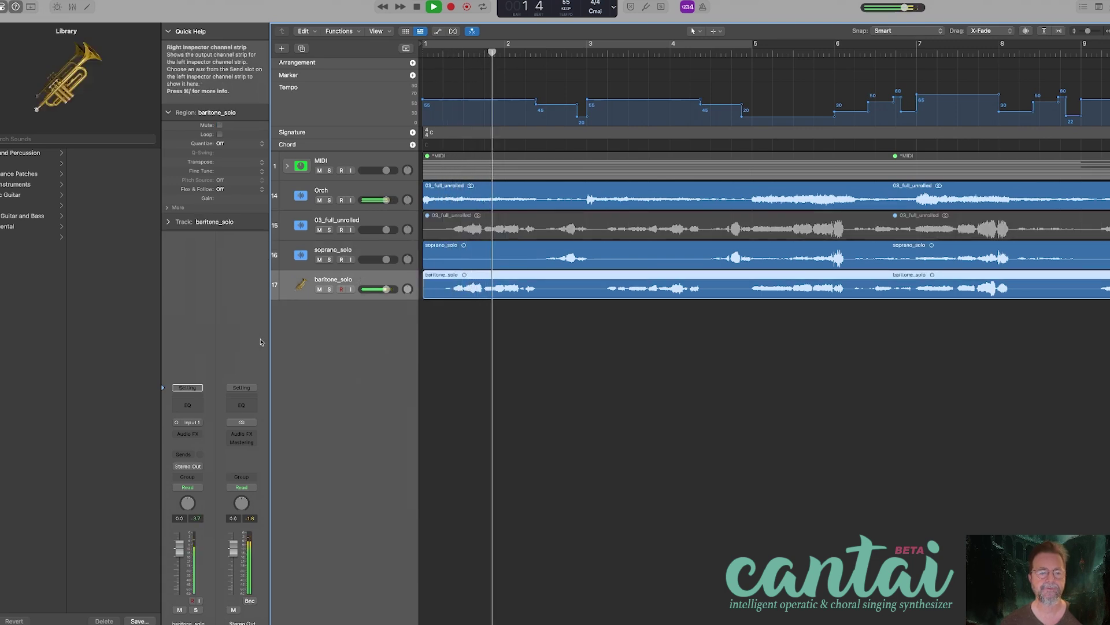
left_click(358, 255, "shift")
left_click_drag(369, 283, 369, 216)
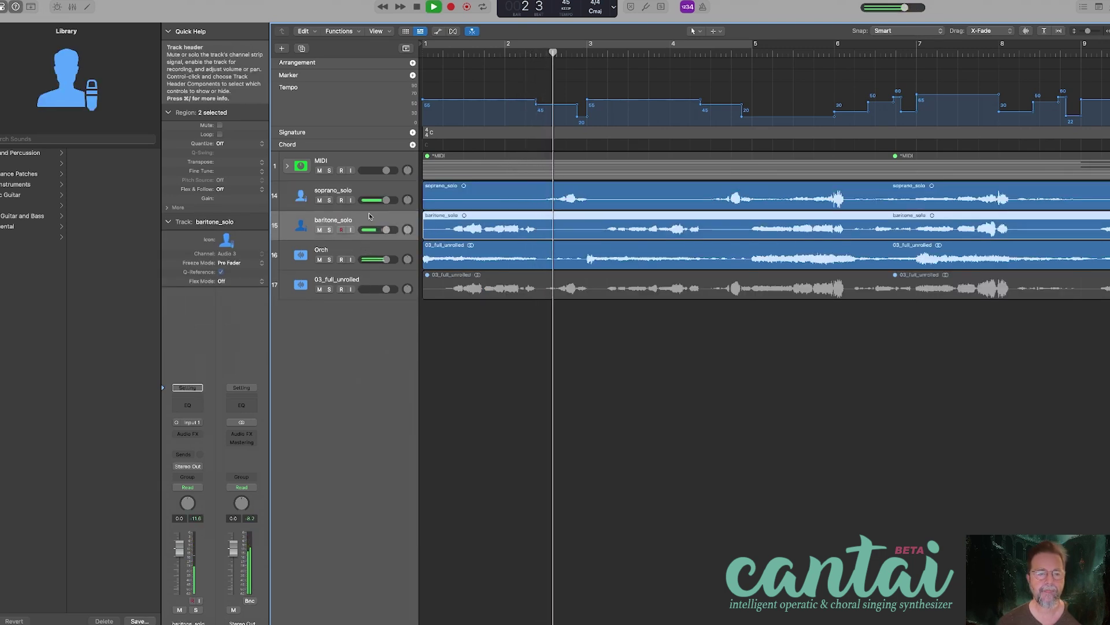
key("space")
- Give both vocal tracks the Warm Vocal patch, pan Orch further left, then return to Cantai
left_click(23, 207)
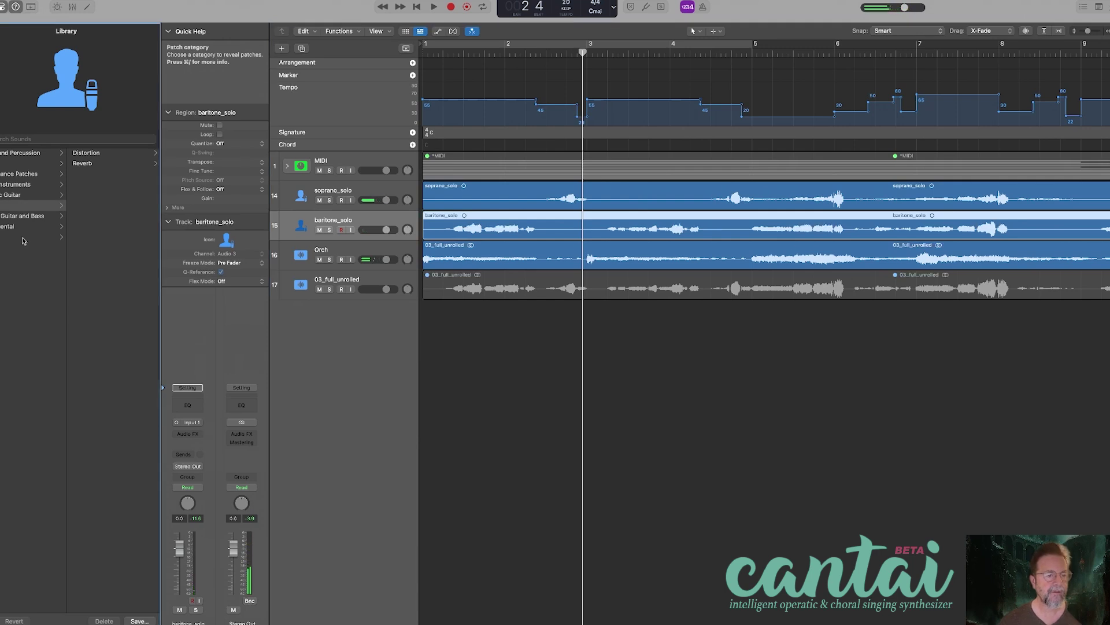
left_click(23, 163)
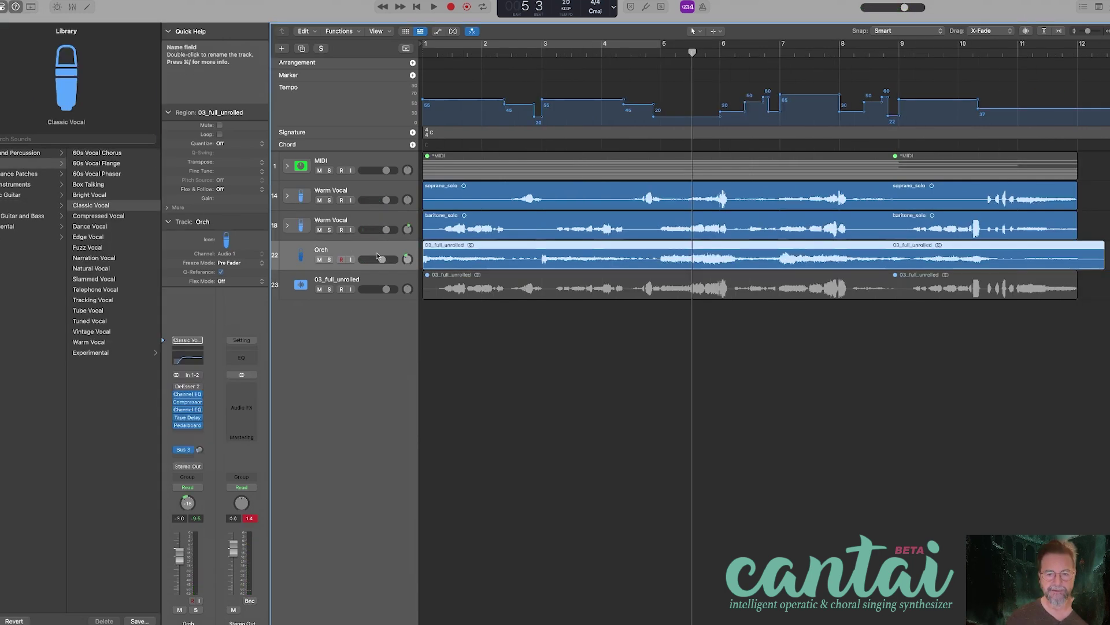
key("space")
left_click_drag(407, 263, 408, 269)
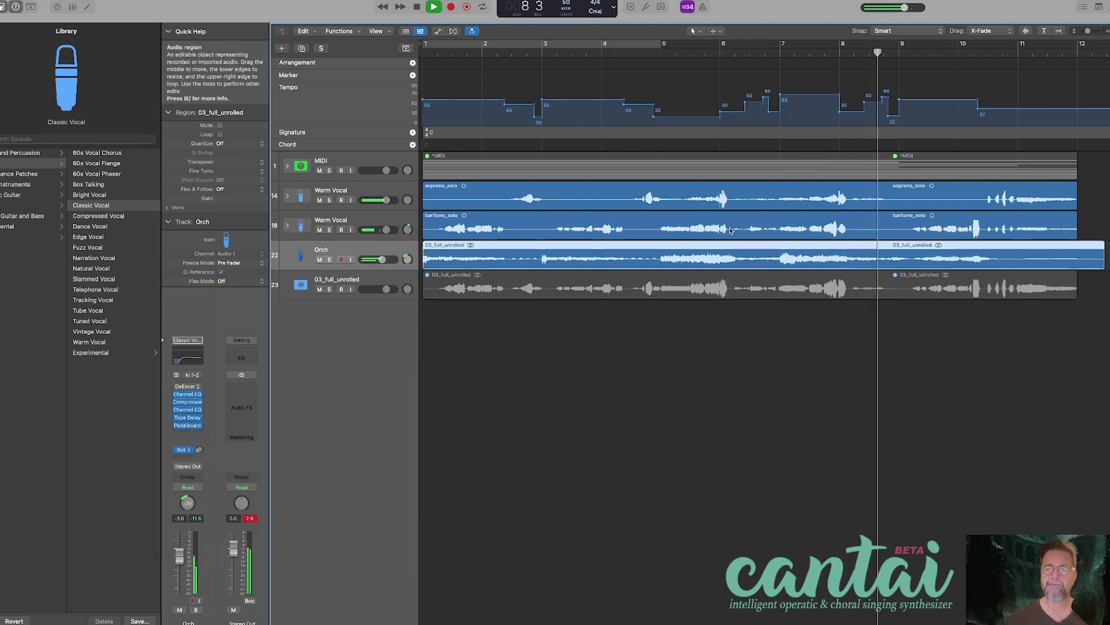
key("space")
left_click(464, 283)
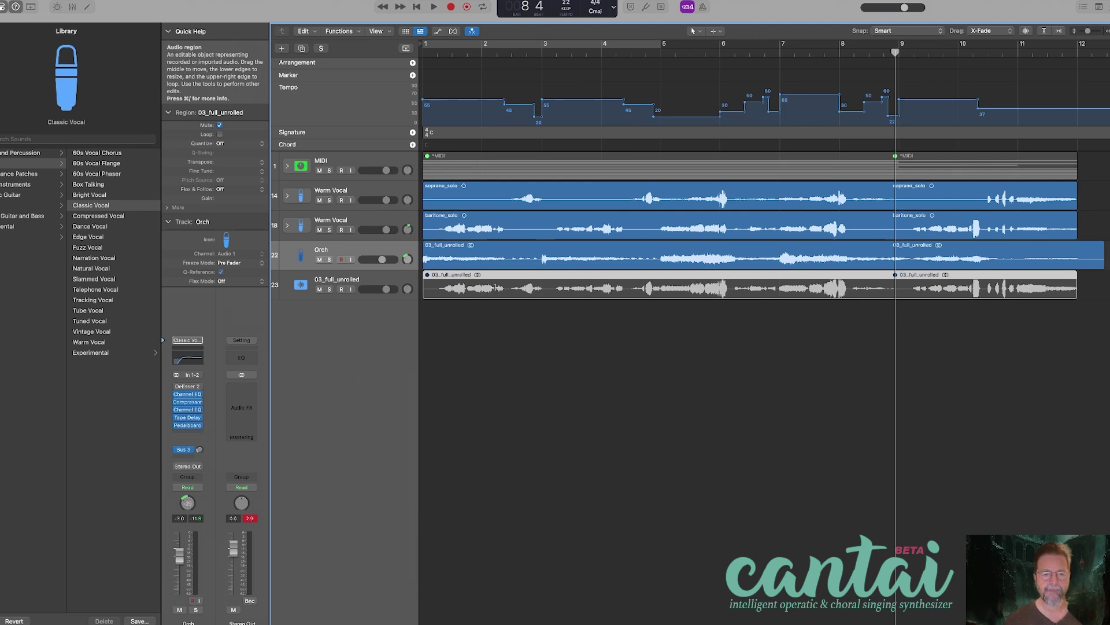
key("super+Tab")
key("Tab")
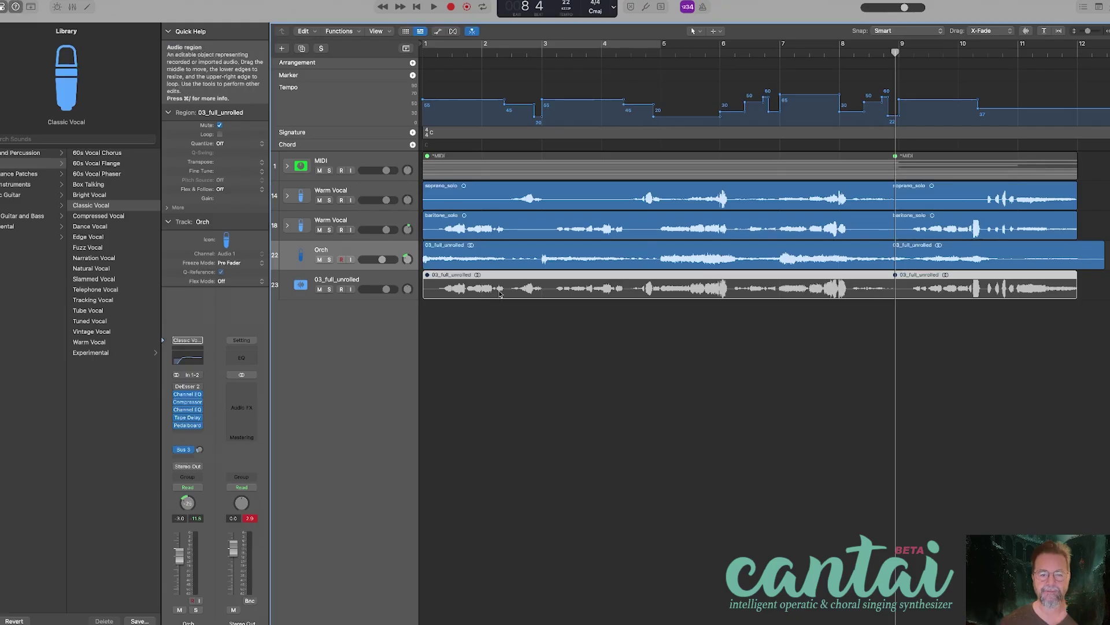
- Switch back to the Logic project and select the 03_full_unrolled mix on track 23
left_click(362, 278)
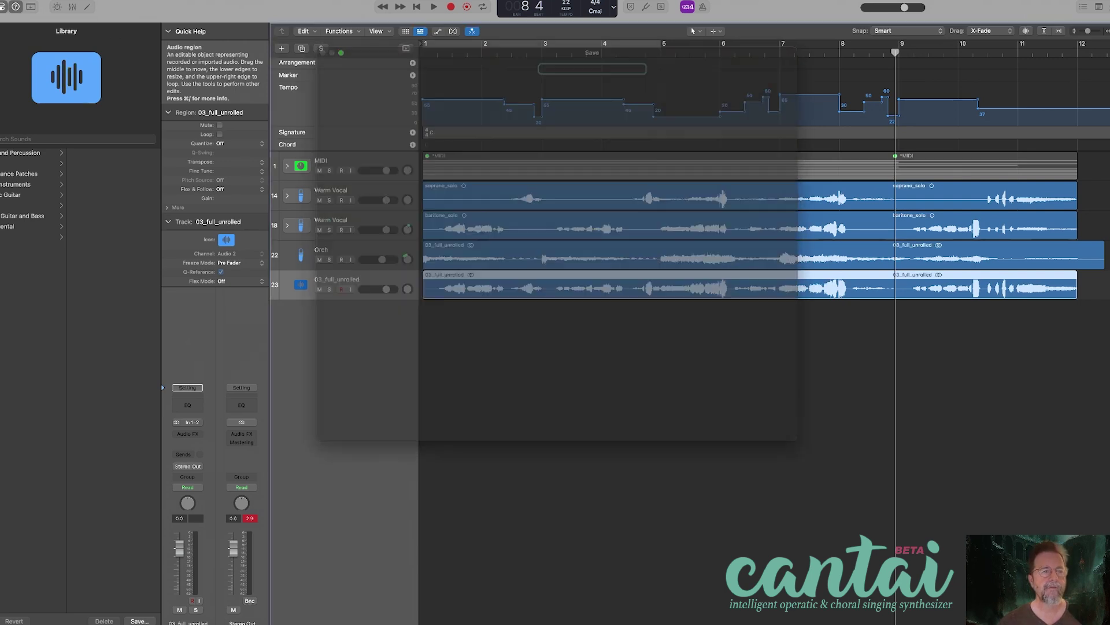
- Open the Come to Me 1.0 project from Open Recent
left_click(47, 2)
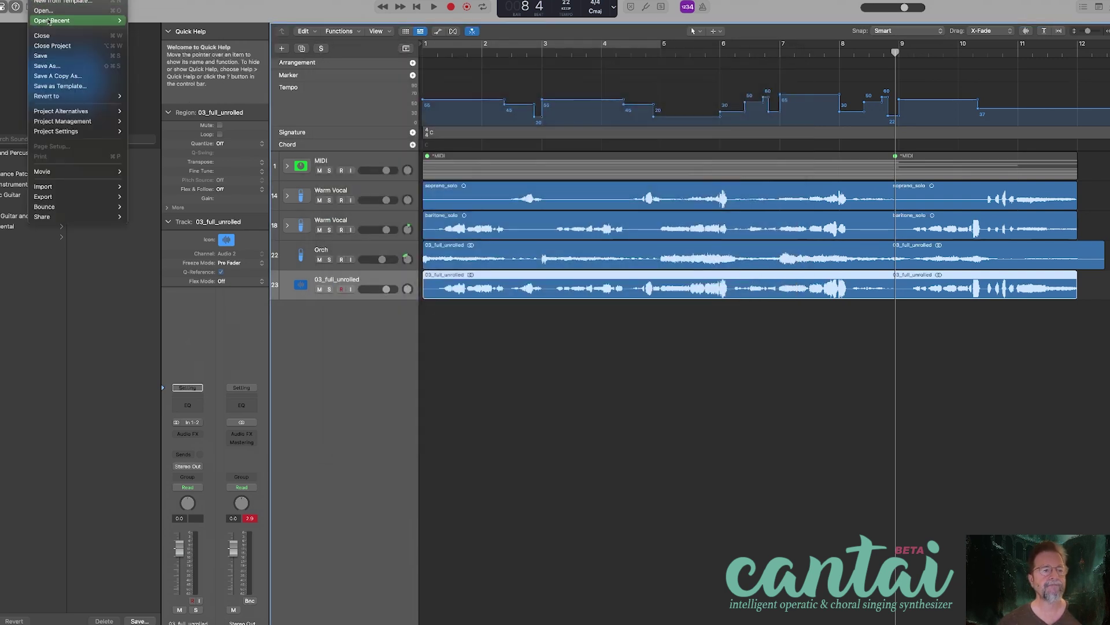
mouse_move(48, 20)
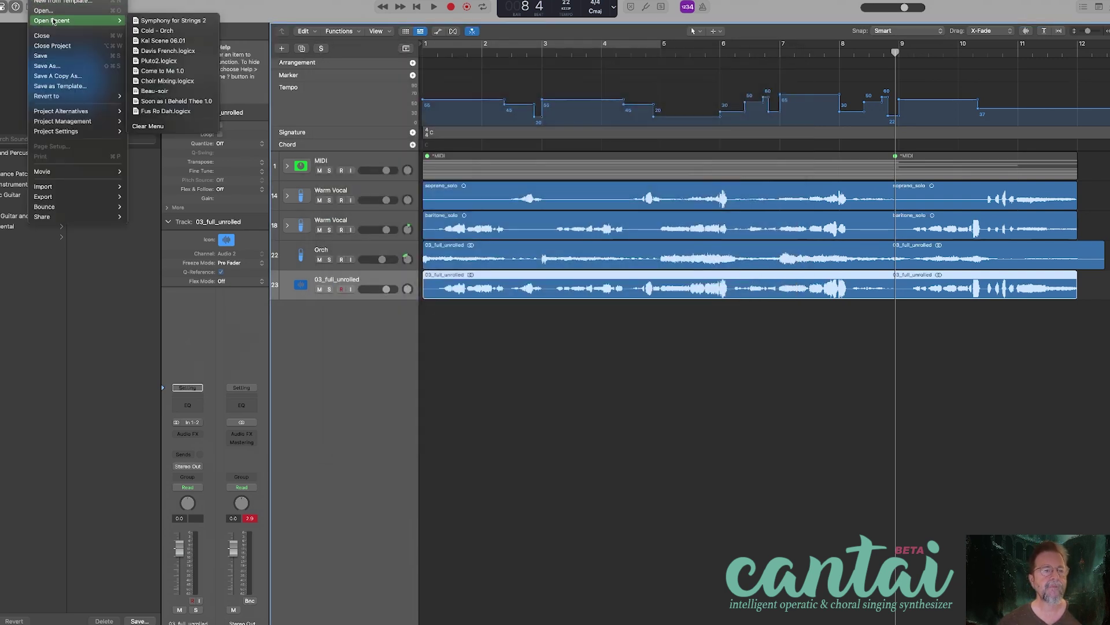
left_click(189, 71)
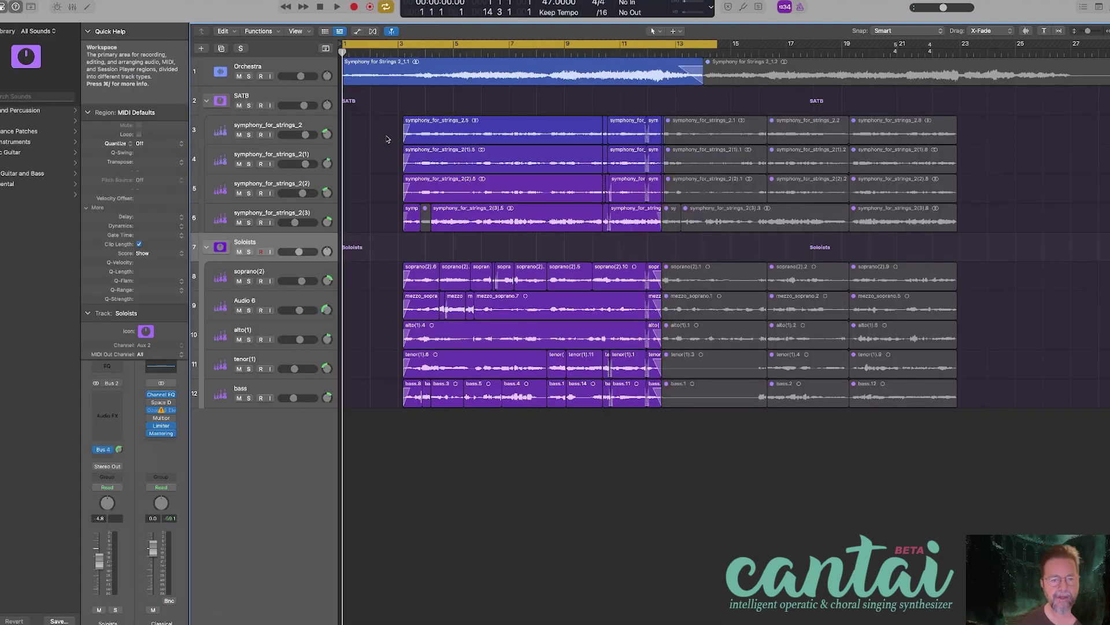
- Solo the symphony_for_strings_2 track, turn off cycle, and start playback
left_click_drag(391, 123, 408, 182)
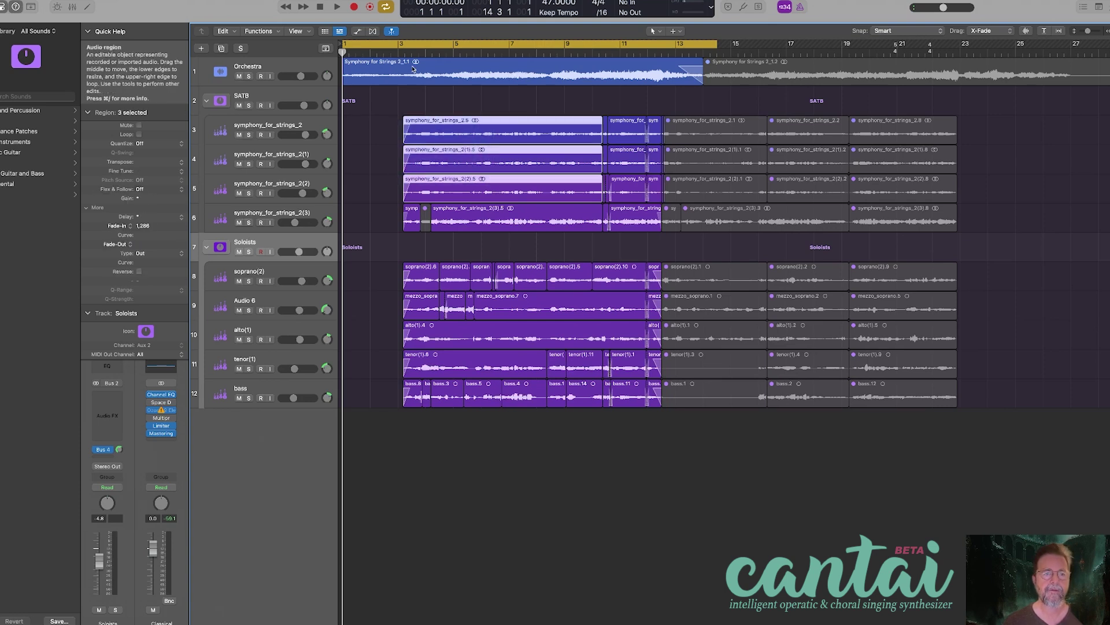
left_click(276, 132)
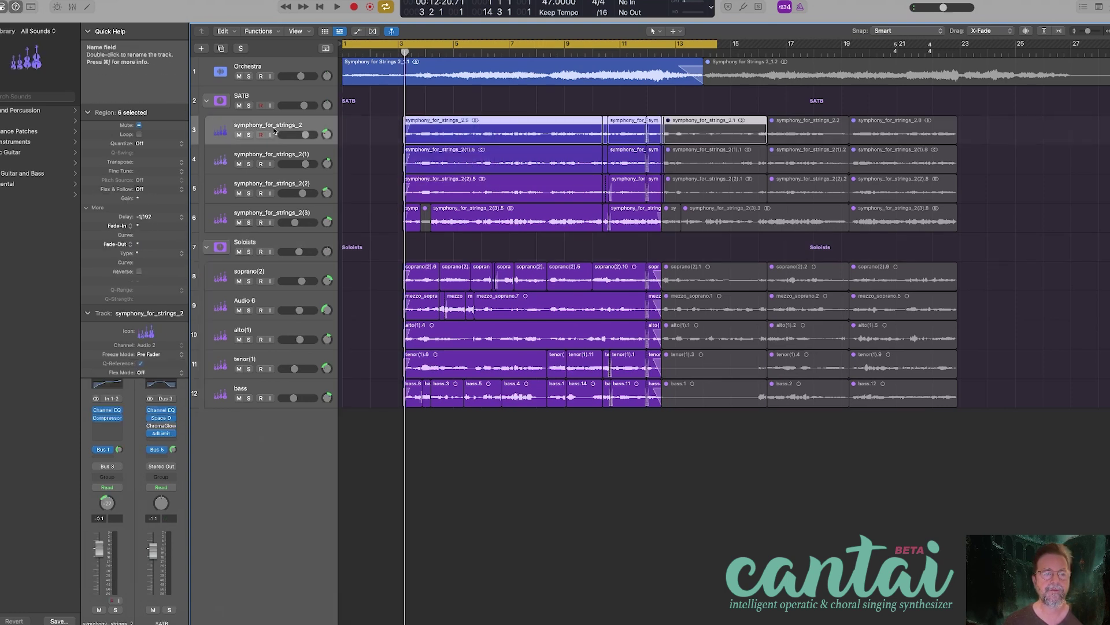
key("ctrl+s")
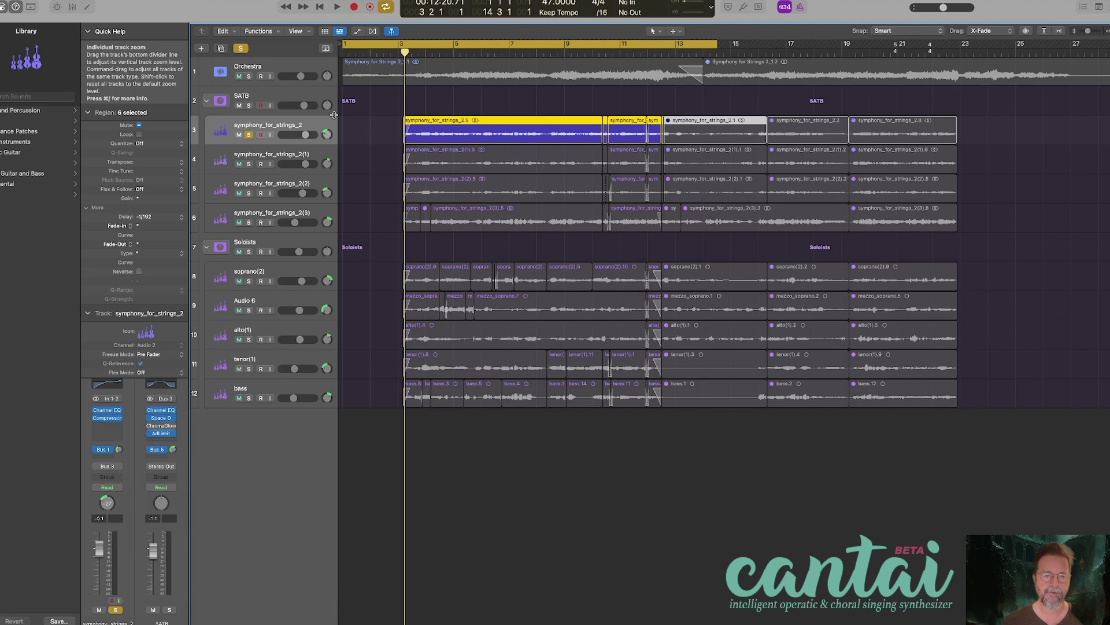
key("c")
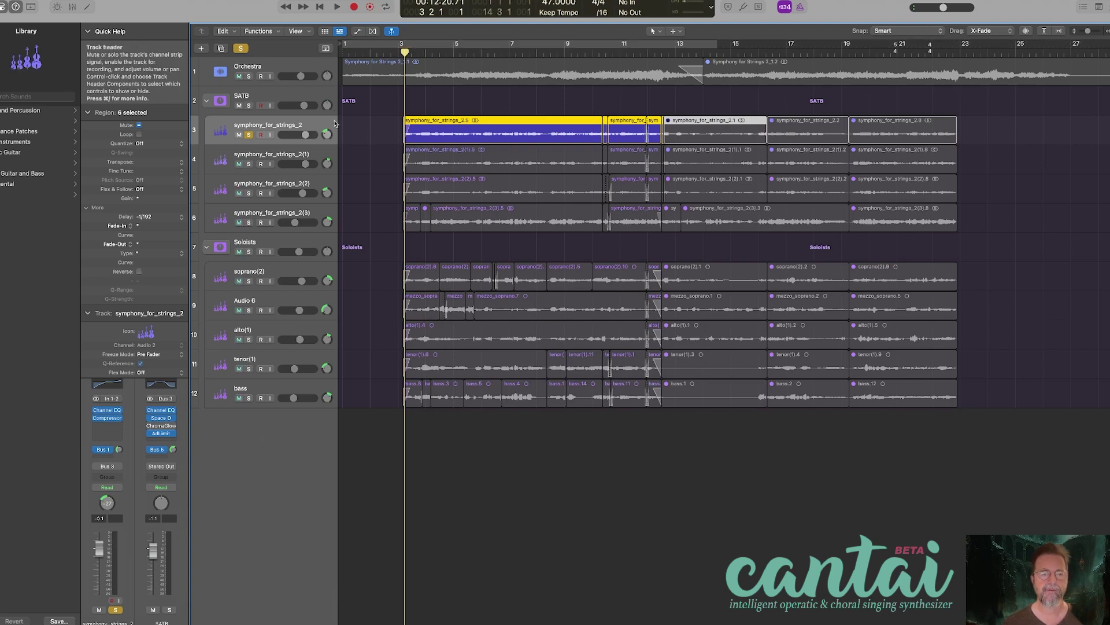
left_click(258, 123)
key("space")
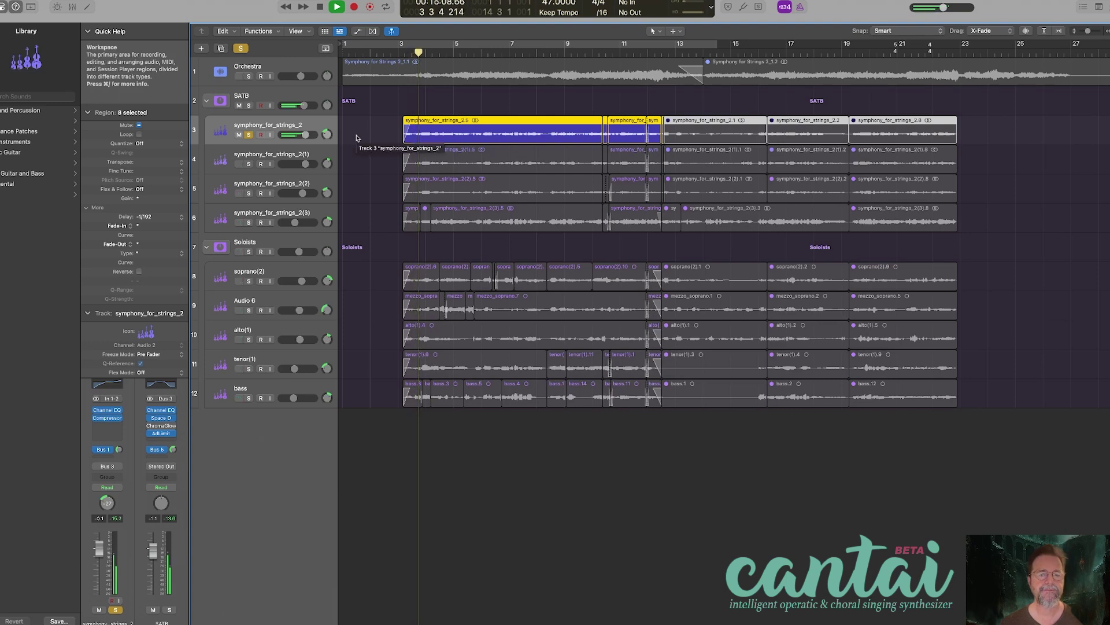
- Add solos for symphony_for_strings_2 (1), (2), (3) and the SATB folder, then stop playback
left_click(249, 164)
left_click(249, 134)
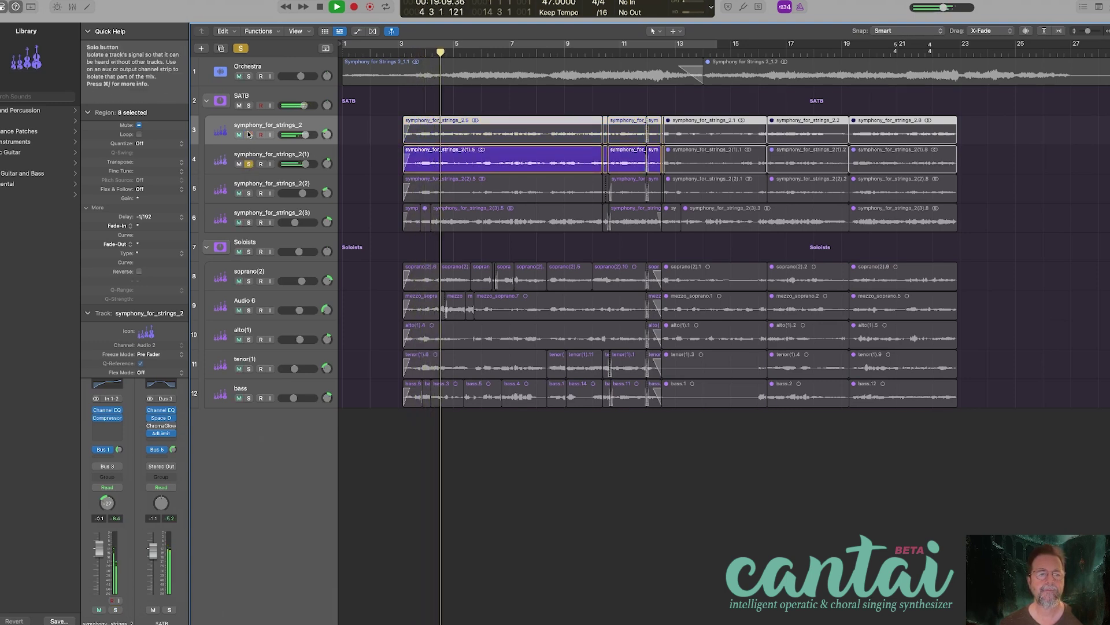
left_click(248, 135)
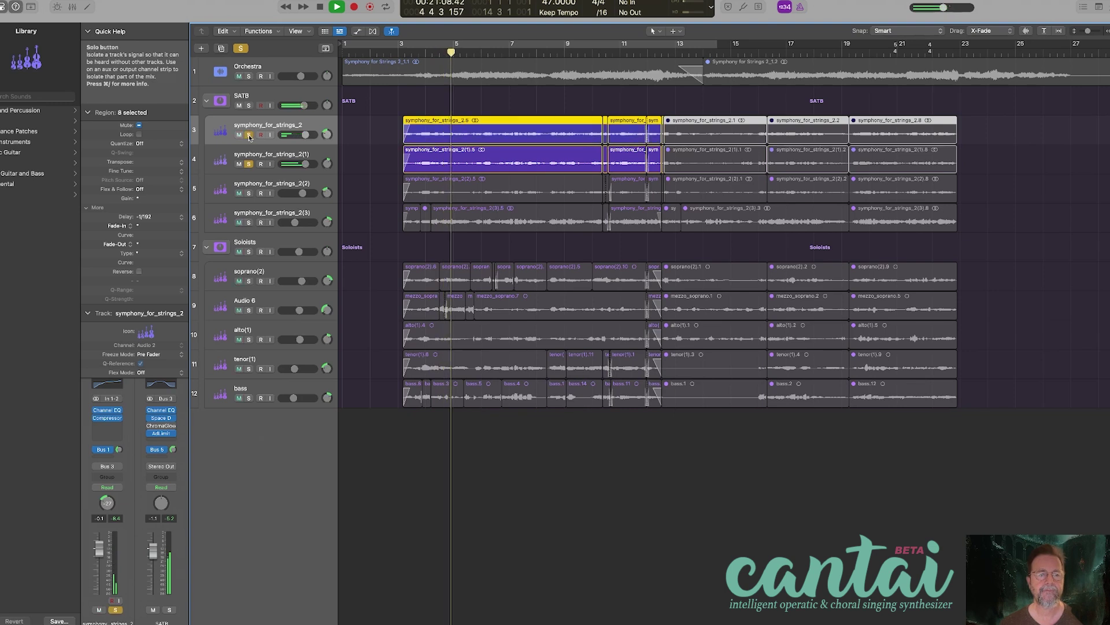
left_click(249, 194)
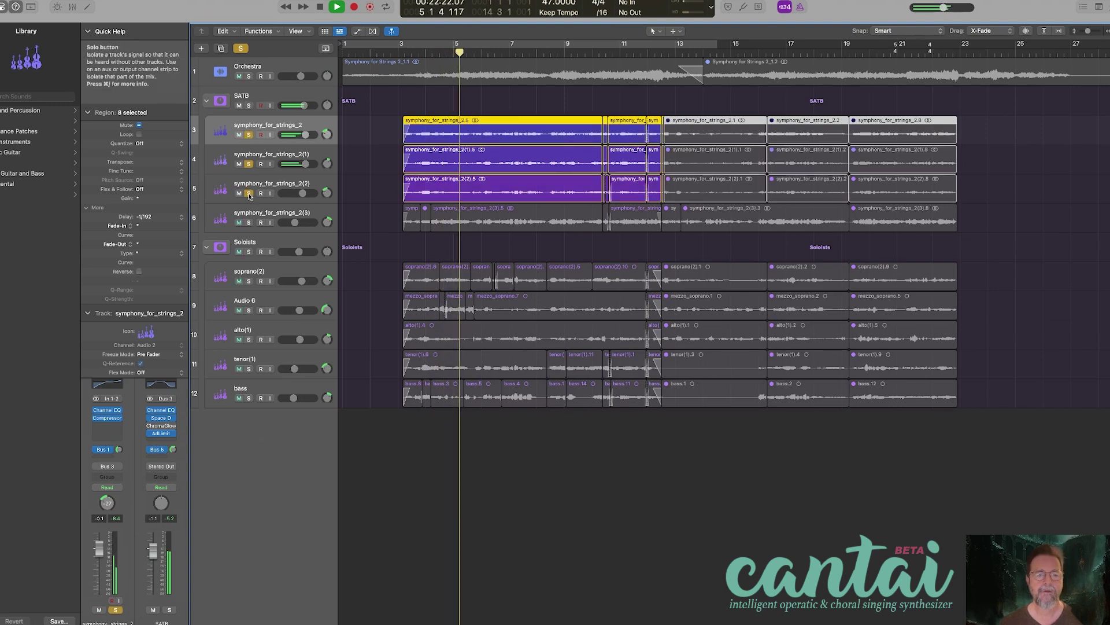
left_click(248, 223)
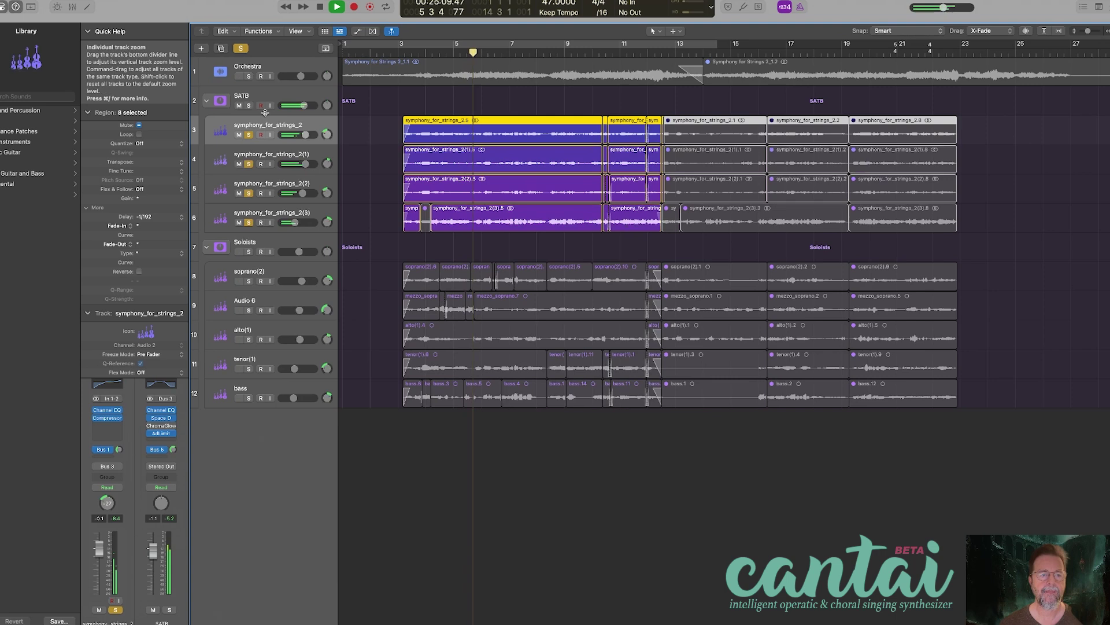
left_click(249, 106)
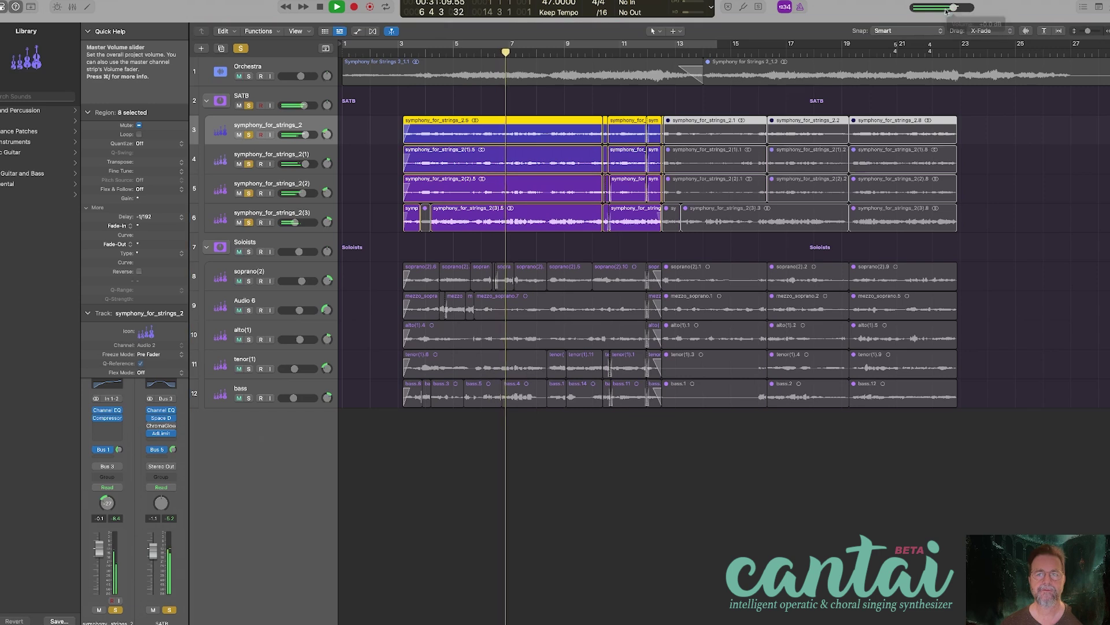
key("space")
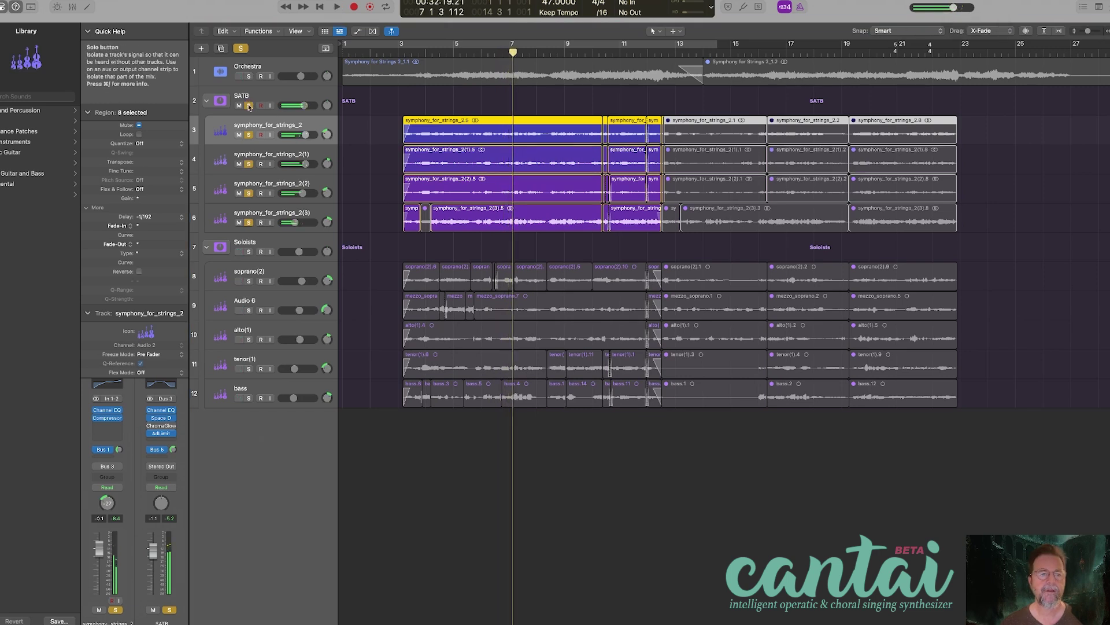
left_click(266, 258)
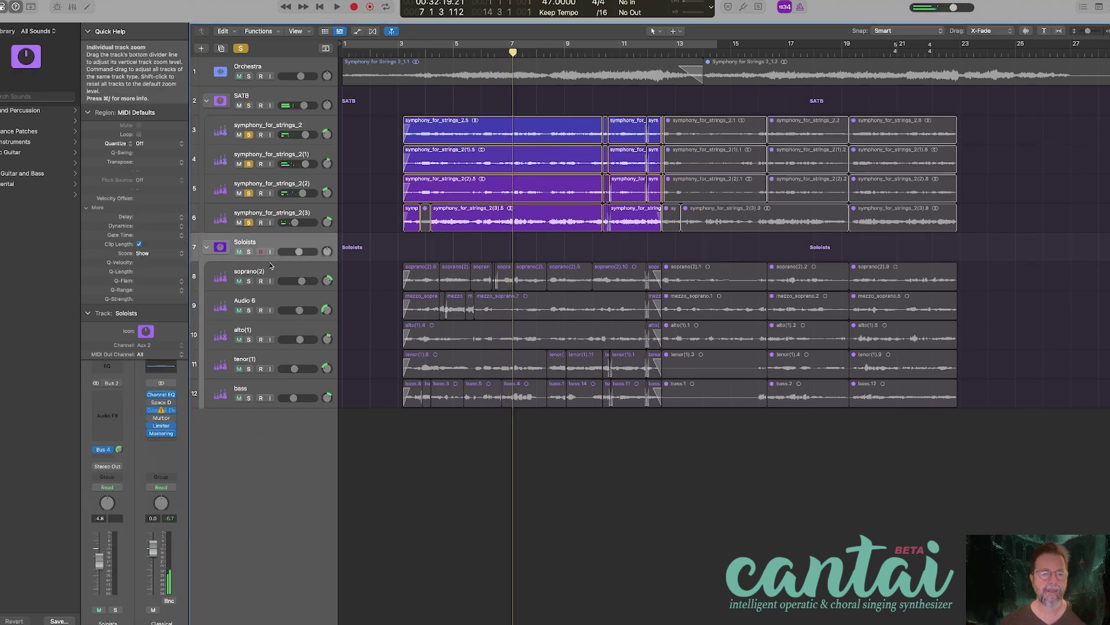
- Solo soprano(2), Audio 6 and alto(1) during playback, clear all solos, then return to Cantai
left_click(241, 49)
left_click(247, 282)
key("space")
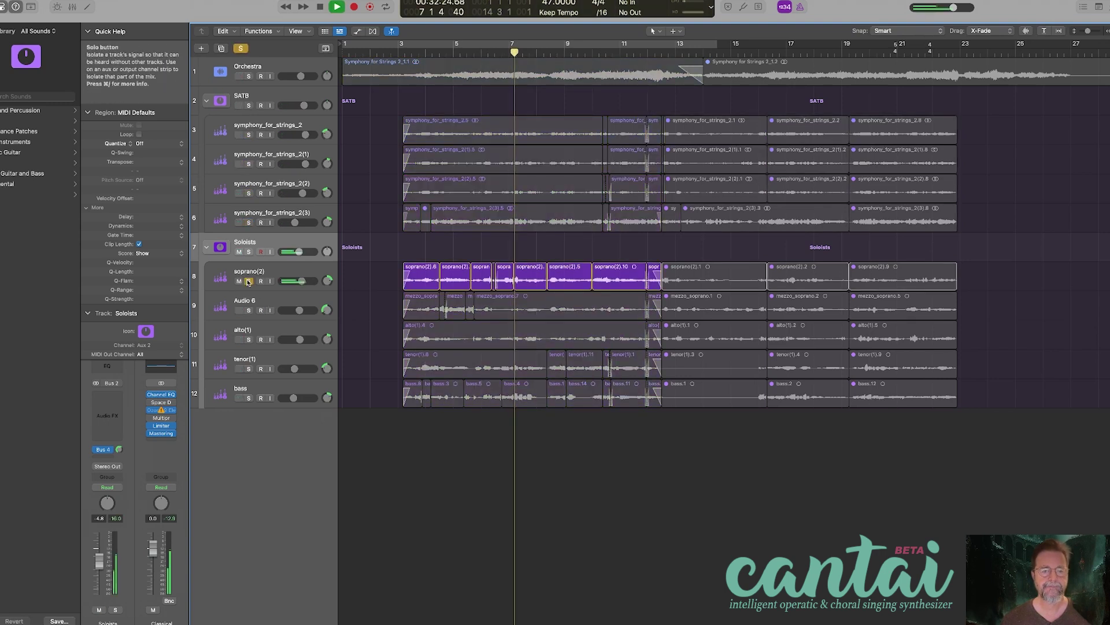
left_click(249, 311)
left_click(249, 339)
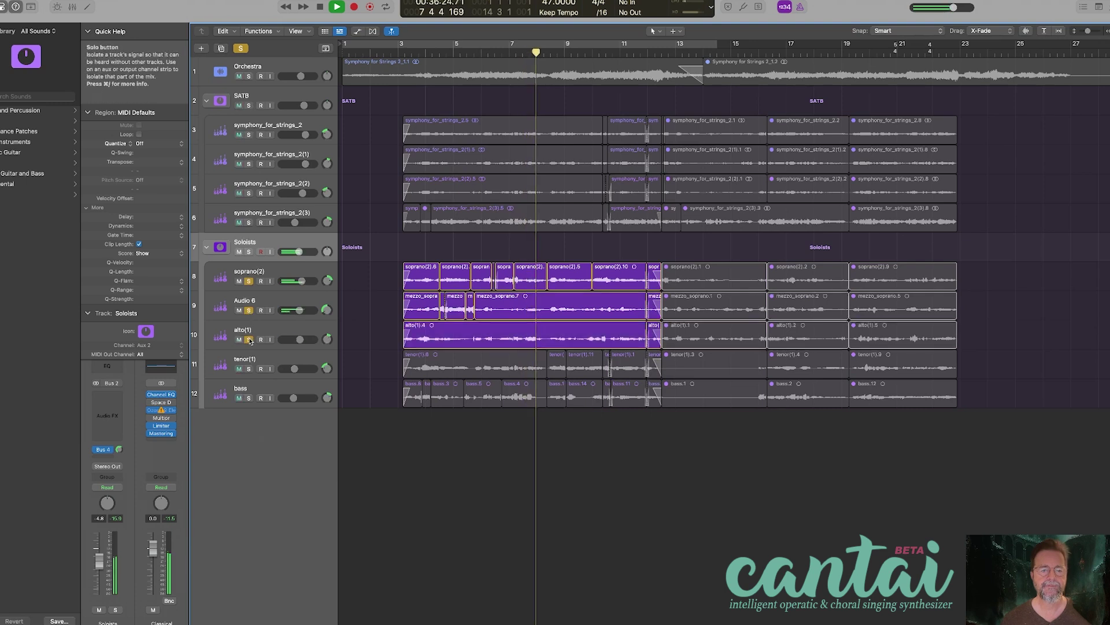
left_click(248, 282, "alt")
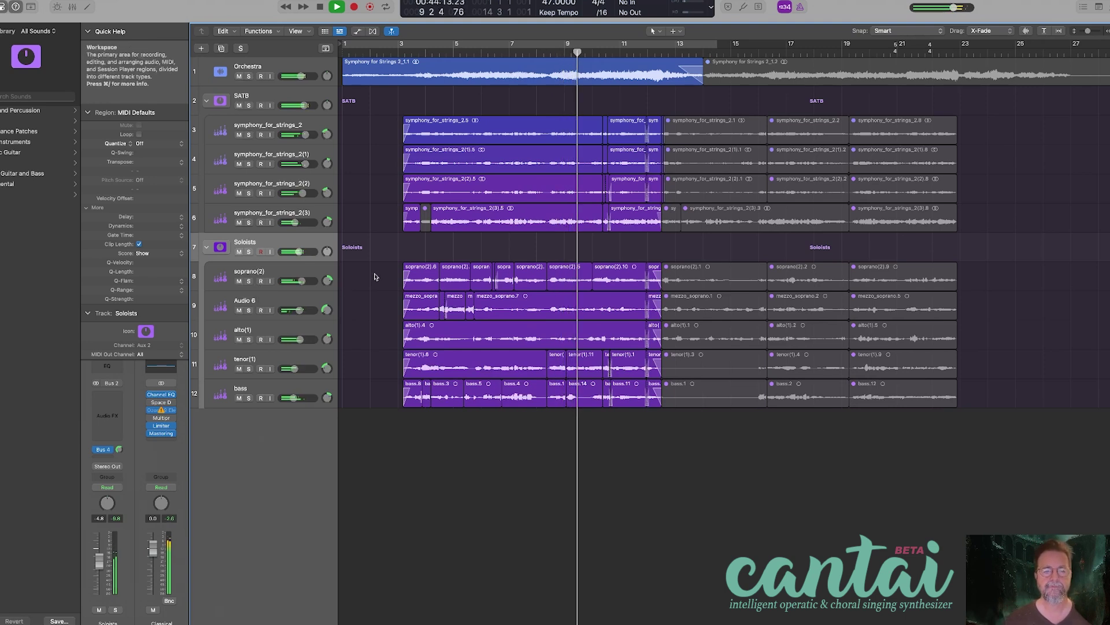
key("super+Tab")
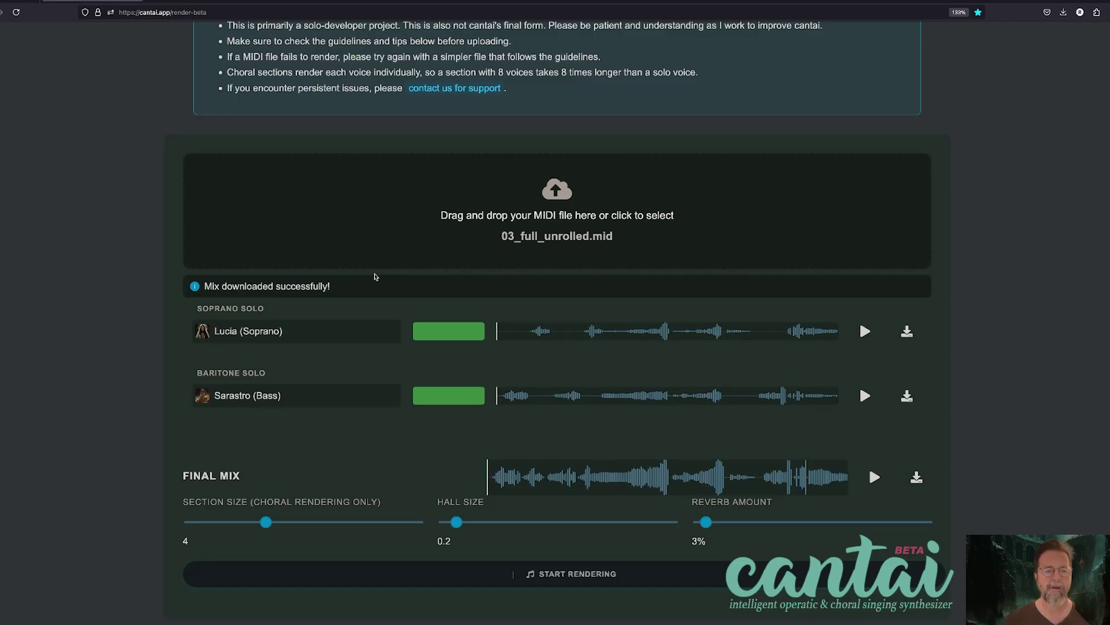